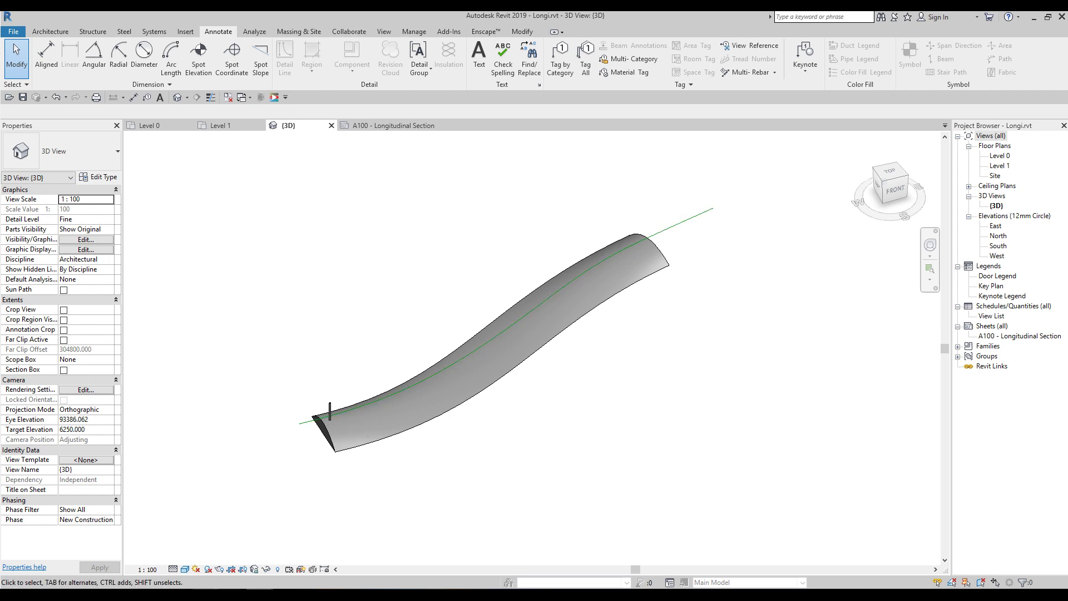
- Switch to Dynamo and review the code inside the Unrolled Cross-Section Python node, then return to the Revit model
{"action": "mouse_move", "coordinate": [259, 600]}
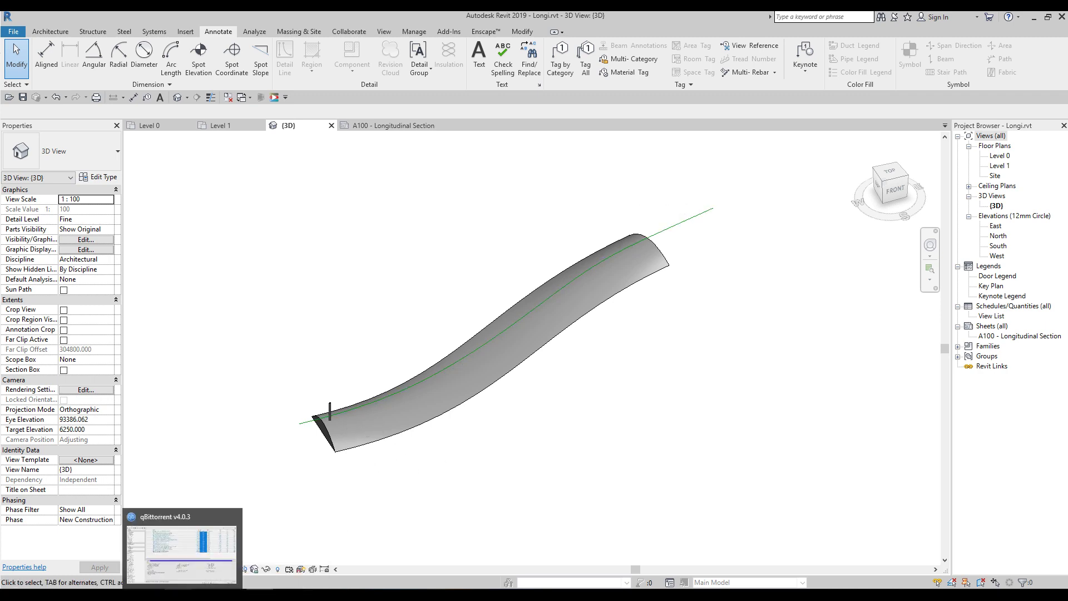
{"action": "left_click", "coordinate": [319, 554]}
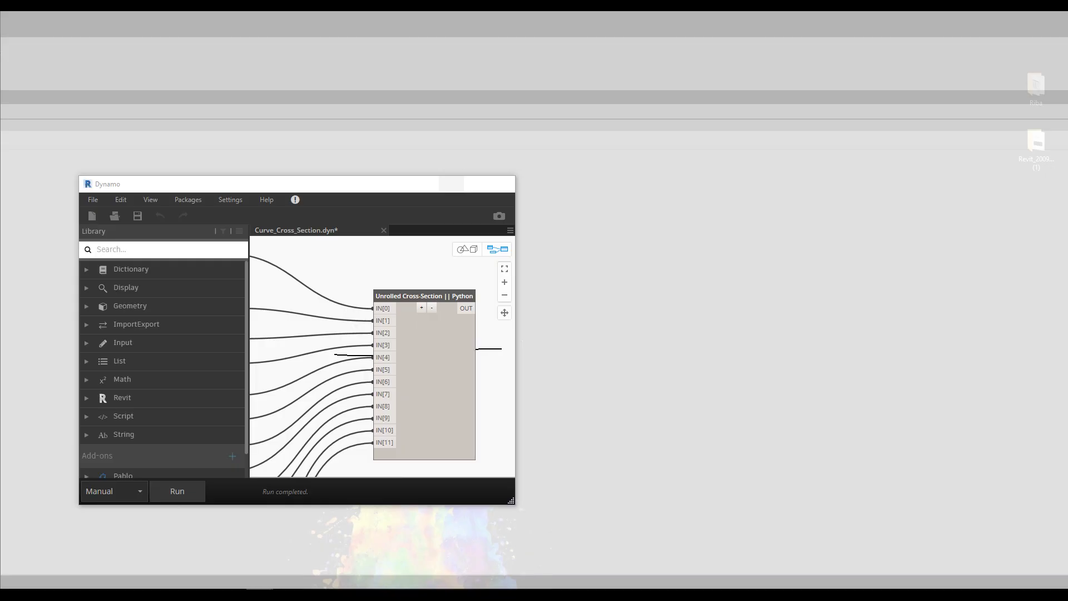
{"action": "double_click", "coordinate": [398, 347]}
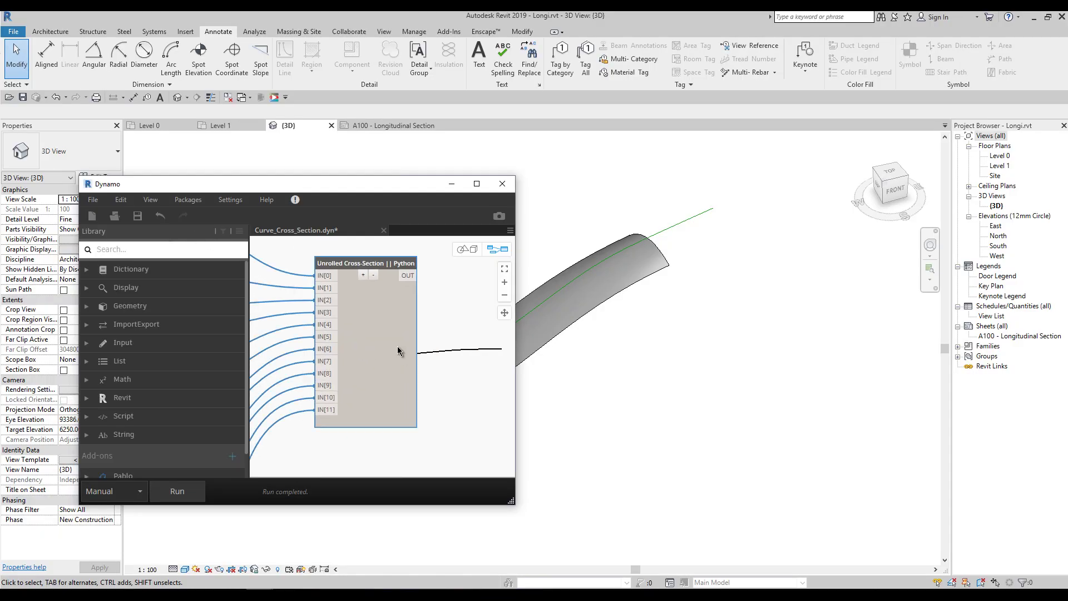
{"action": "scroll", "coordinate": [366, 293], "scroll_direction": "down", "scroll_amount": 20}
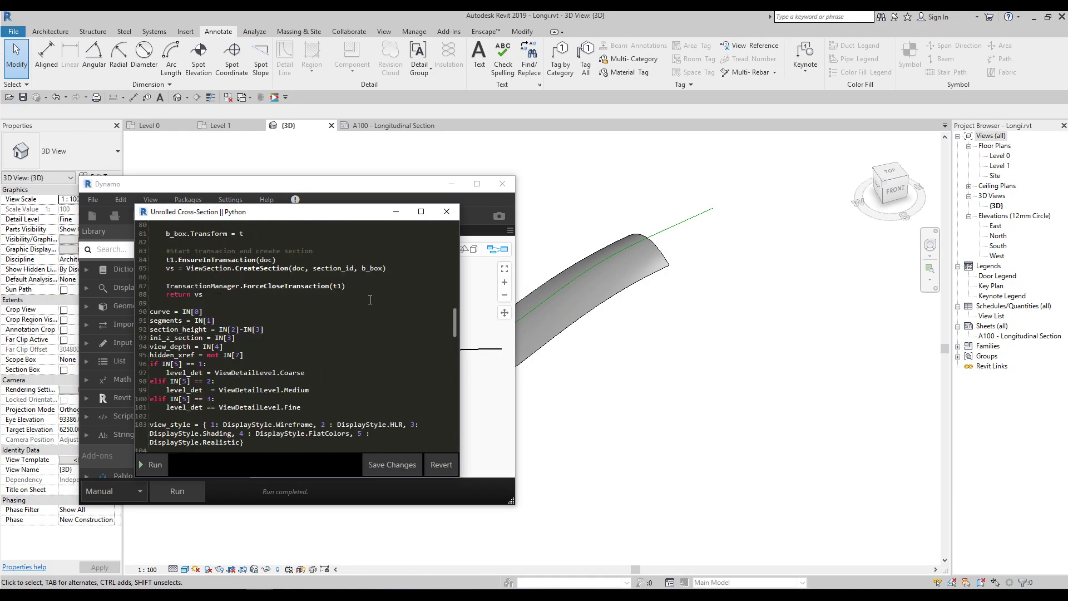
{"action": "left_click", "coordinate": [445, 212]}
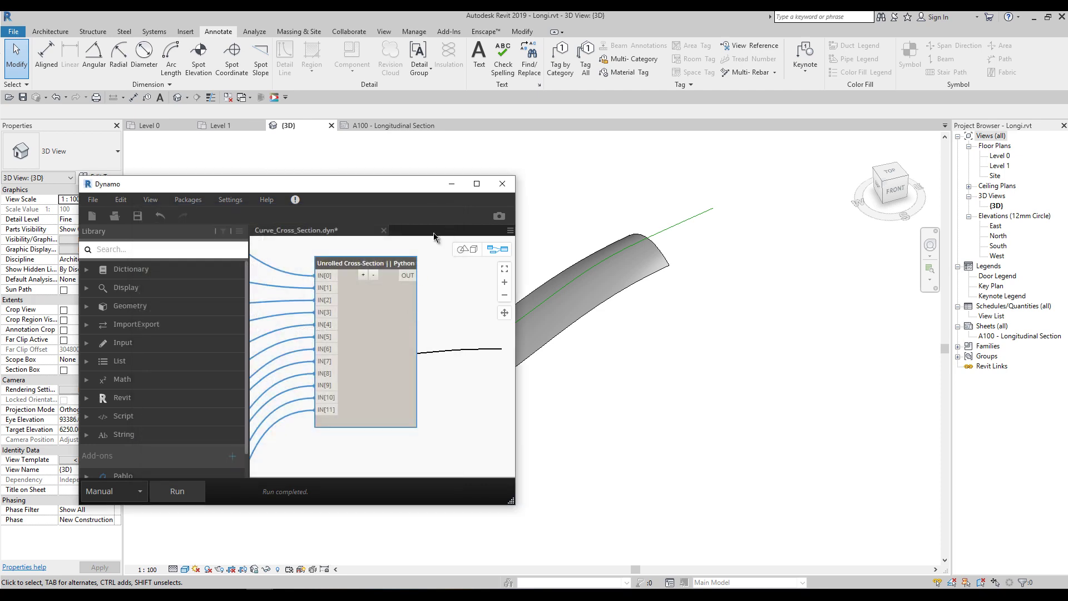
{"action": "left_click", "coordinate": [452, 184]}
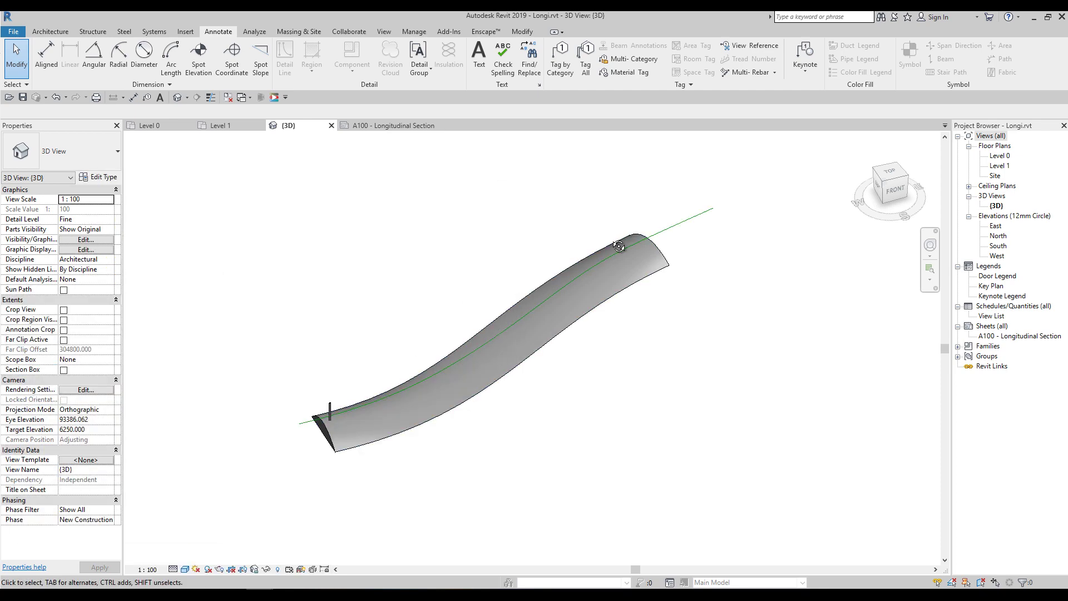
- Inspect the curved solid and its green centre line from above and in an angled 3D view
{"action": "left_click", "coordinate": [890, 175]}
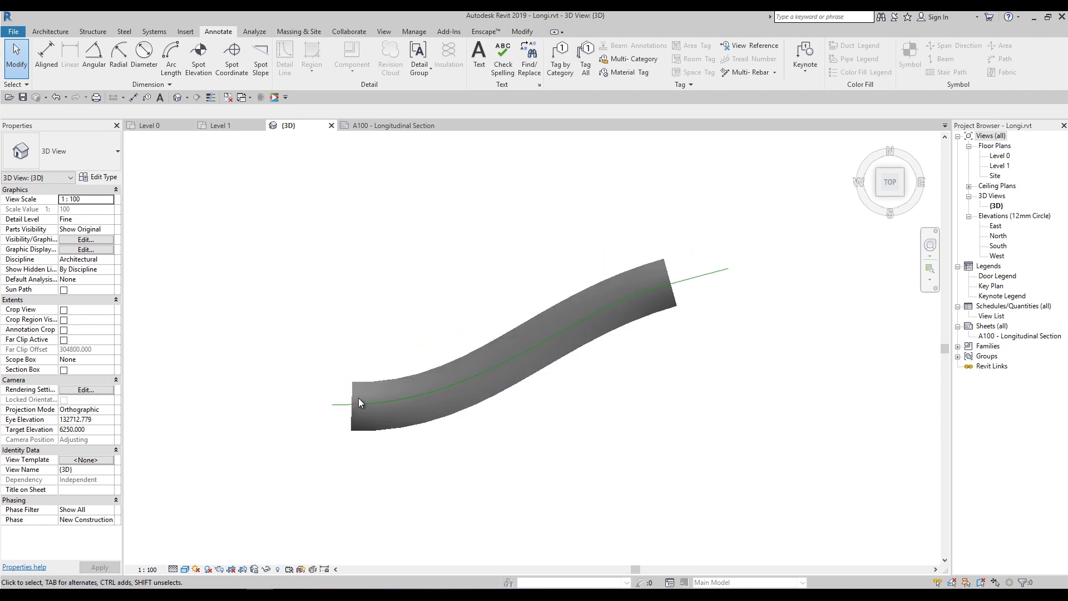
{"action": "scroll", "coordinate": [347, 414], "scroll_direction": "up", "scroll_amount": 5}
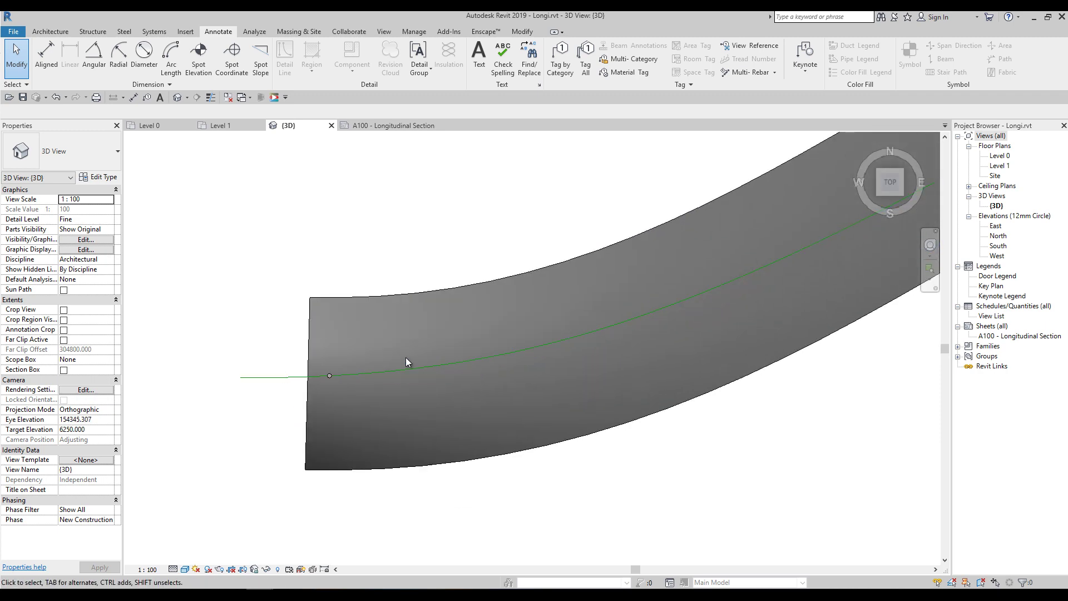
{"action": "middle_click_drag", "start_coordinate": [468, 359], "coordinate": [424, 373]}
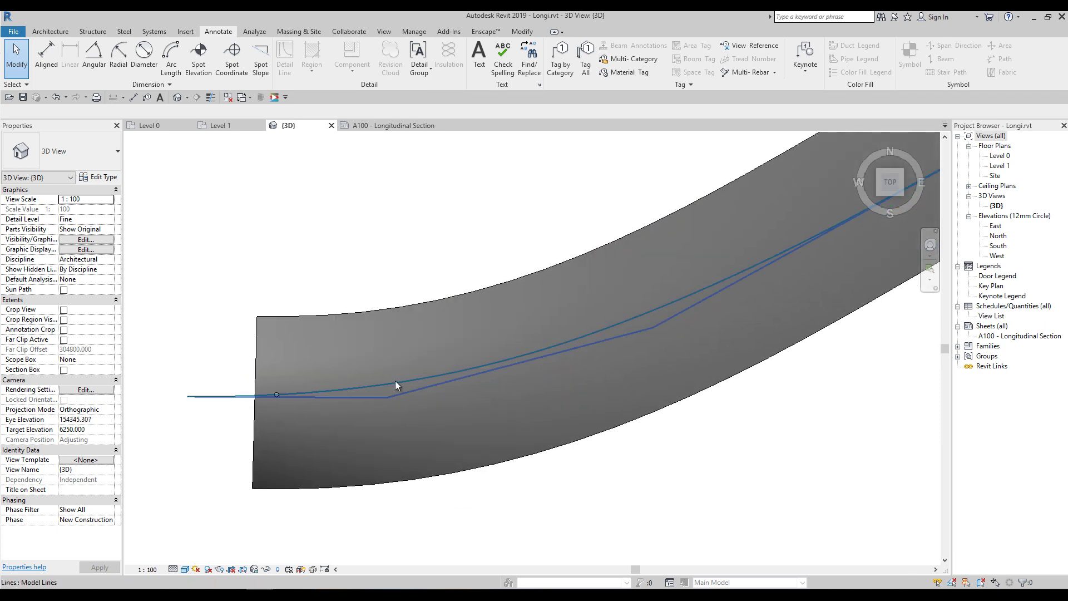
{"action": "middle_click_drag", "start_coordinate": [484, 370], "coordinate": [347, 392]}
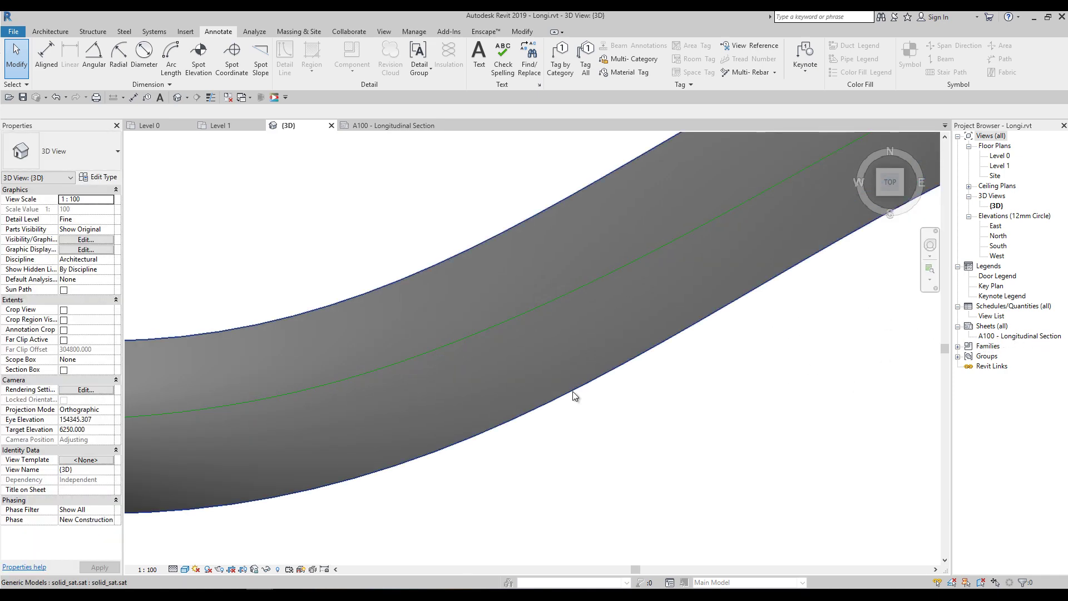
{"action": "scroll", "coordinate": [572, 393], "scroll_direction": "down", "scroll_amount": 3}
{"action": "middle_click_drag", "start_coordinate": [429, 498], "coordinate": [483, 374], "text": "shift"}
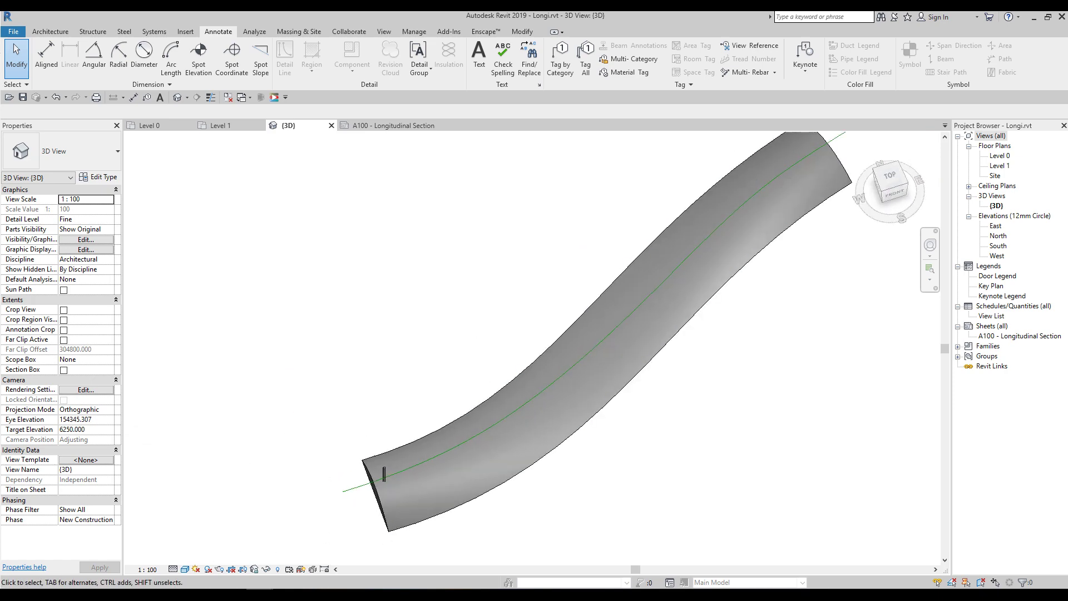
- Switch to Dynamo and reassign the Select Model Element node to the green model line running along the curved solid
{"action": "left_click", "coordinate": [320, 562]}
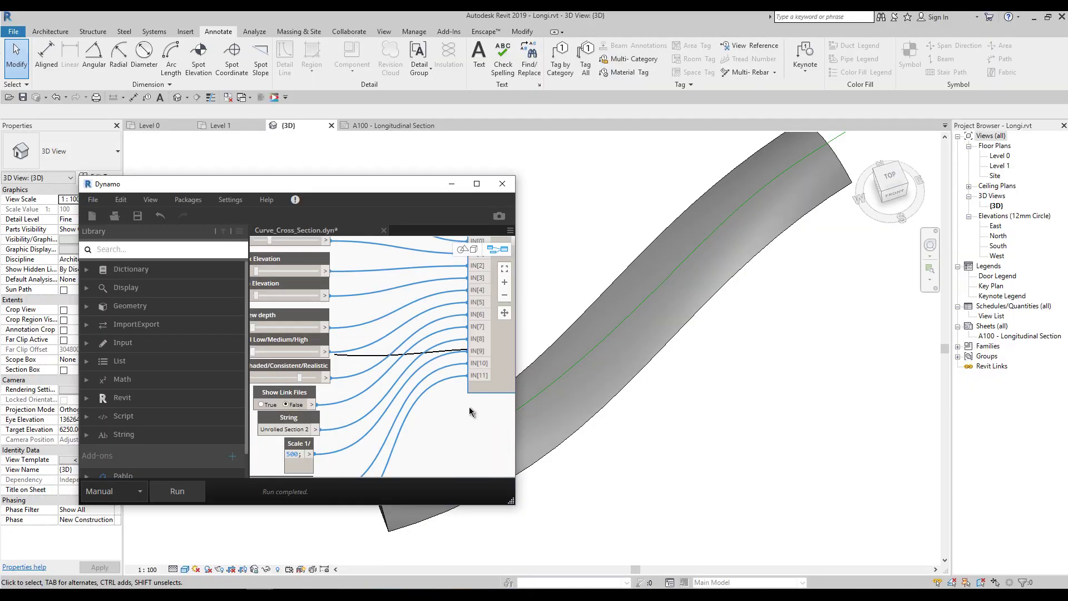
{"action": "middle_click_drag", "start_coordinate": [271, 326], "coordinate": [465, 375]}
{"action": "middle_click_drag", "start_coordinate": [376, 379], "coordinate": [388, 380]}
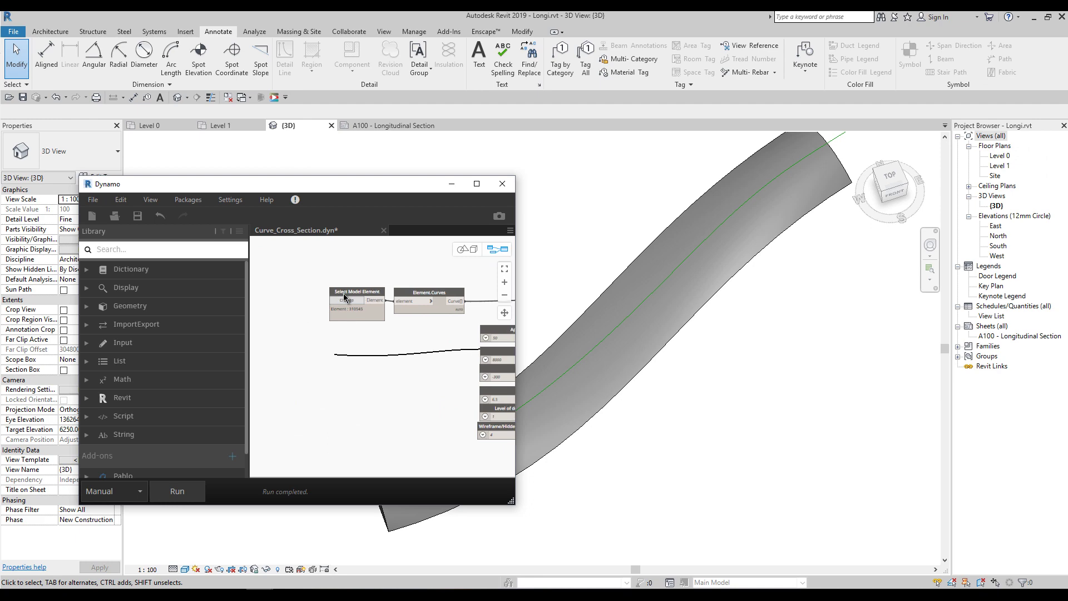
{"action": "left_click", "coordinate": [350, 305]}
{"action": "middle_click_drag", "start_coordinate": [827, 185], "coordinate": [765, 269]}
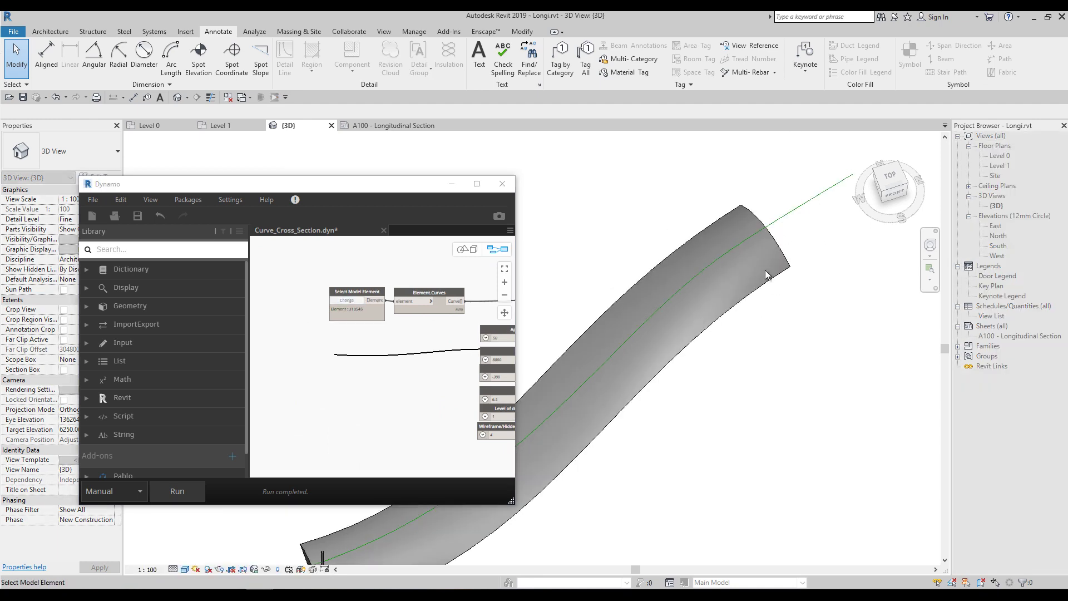
{"action": "left_click", "coordinate": [811, 208]}
- Examine the Approximate with and Max Elevation inputs of the cross-section graph
{"action": "middle_click_drag", "start_coordinate": [341, 401], "coordinate": [224, 405]}
{"action": "scroll", "coordinate": [370, 317], "scroll_direction": "up", "scroll_amount": 5}
{"action": "left_click", "coordinate": [384, 349]}
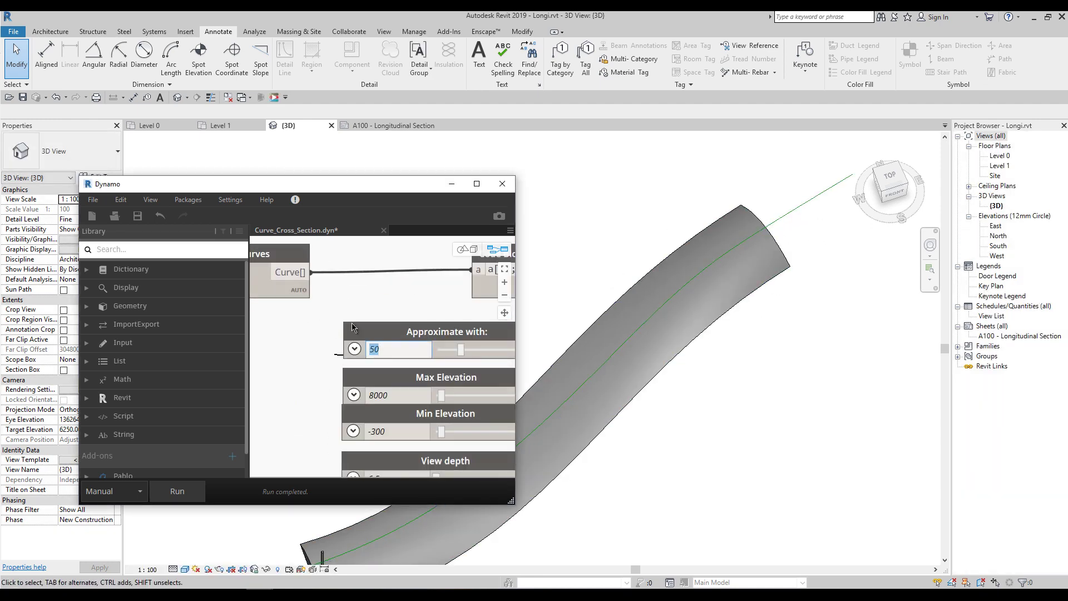
{"action": "left_click", "coordinate": [421, 311]}
{"action": "middle_click_drag", "start_coordinate": [383, 364], "coordinate": [347, 330]}
{"action": "left_click", "coordinate": [345, 317]}
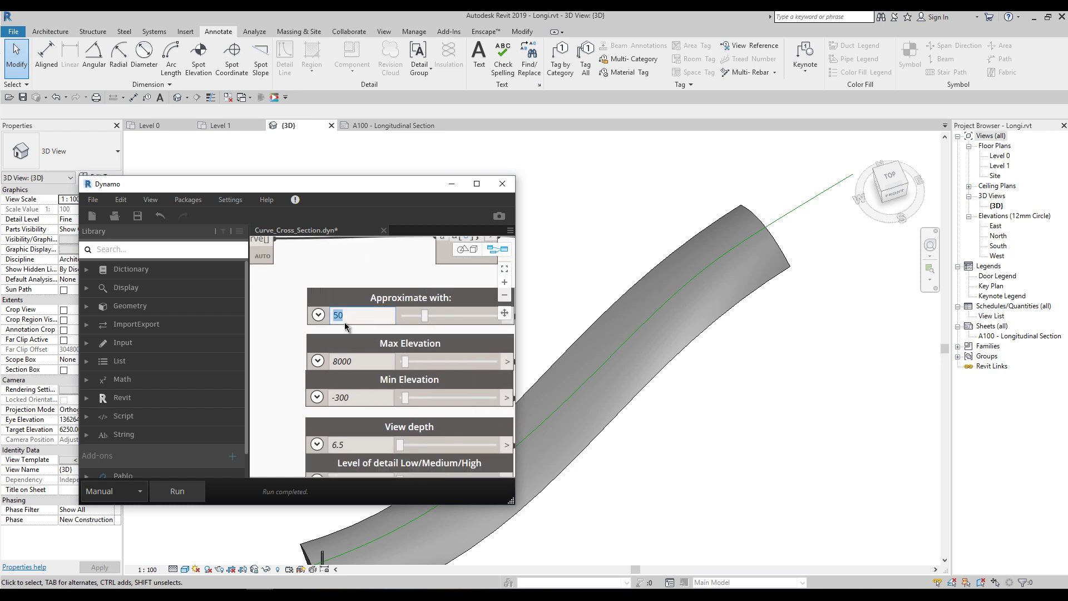
{"action": "left_click", "coordinate": [335, 362]}
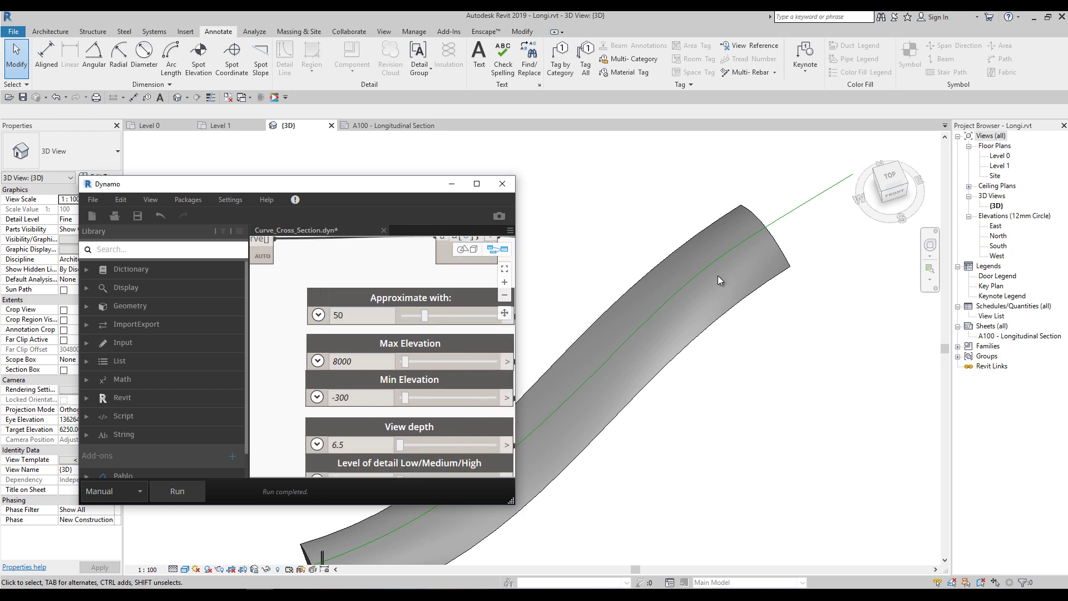
- Review the Max Elevation, Min Elevation and View depth sliders against the curved solid in the model
{"action": "middle_click_drag", "start_coordinate": [287, 315], "coordinate": [277, 273]}
{"action": "left_click", "coordinate": [383, 300]}
{"action": "left_click_drag", "start_coordinate": [383, 300], "coordinate": [379, 303]}
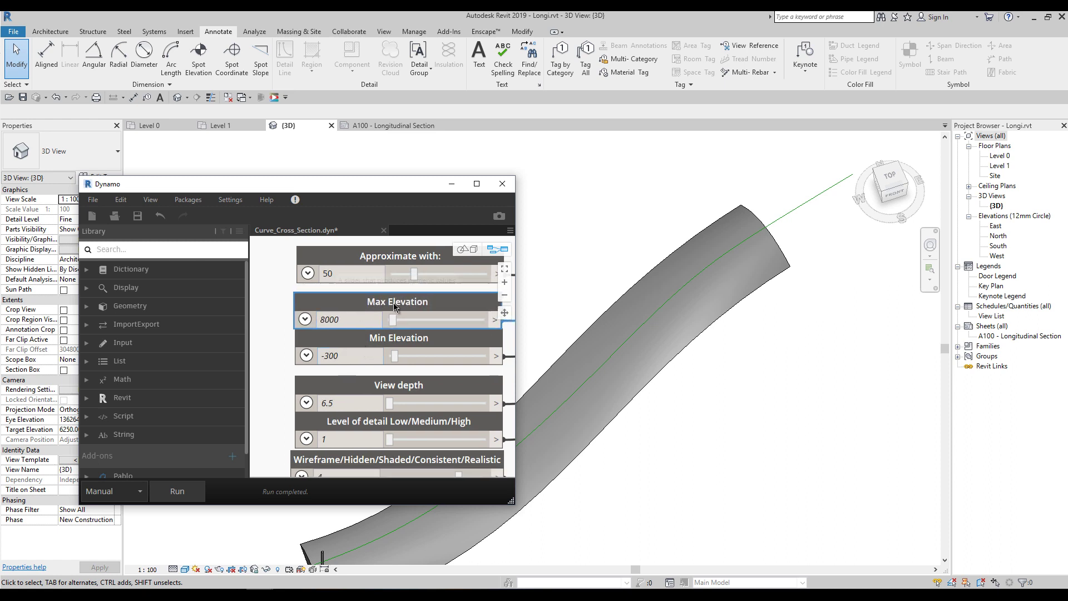
{"action": "middle_click_drag", "start_coordinate": [349, 400], "coordinate": [329, 359]}
{"action": "double_click", "coordinate": [335, 361]}
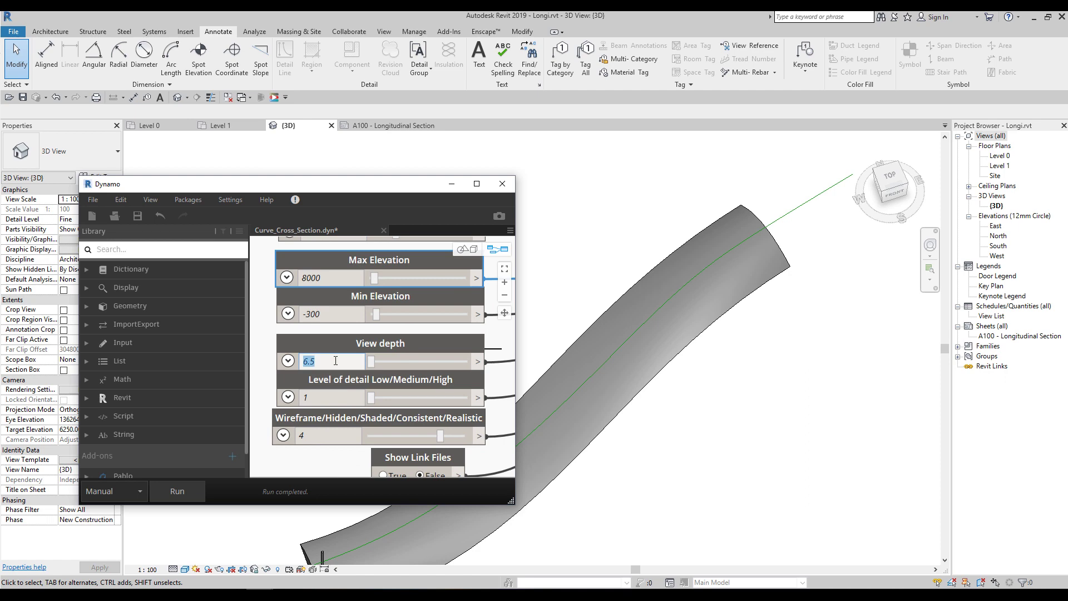
{"action": "left_click", "coordinate": [316, 462]}
{"action": "middle_click_drag", "start_coordinate": [652, 349], "coordinate": [680, 308]}
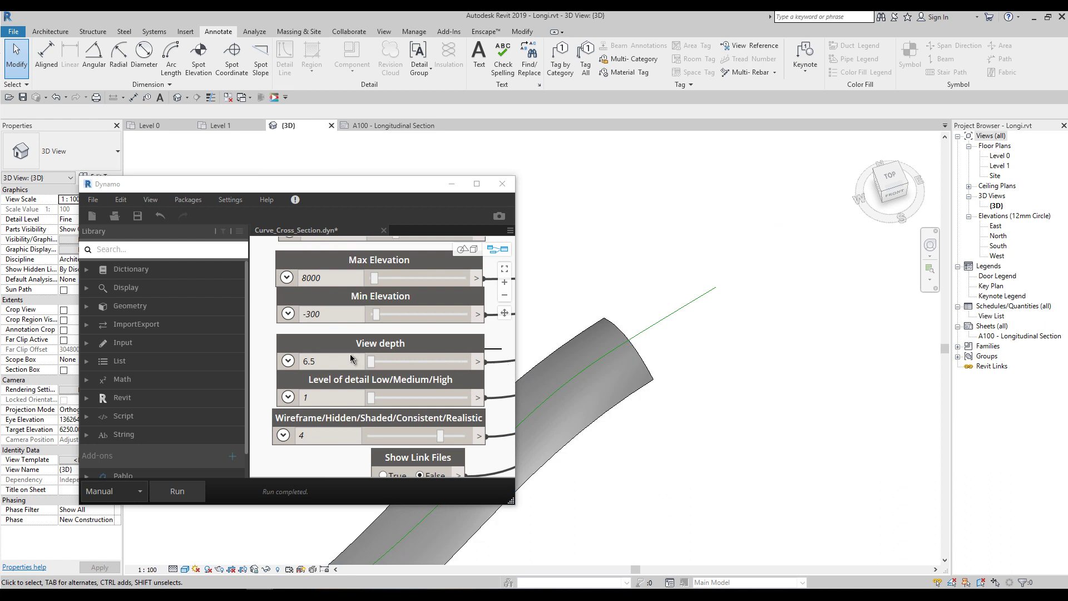
{"action": "double_click", "coordinate": [329, 364]}
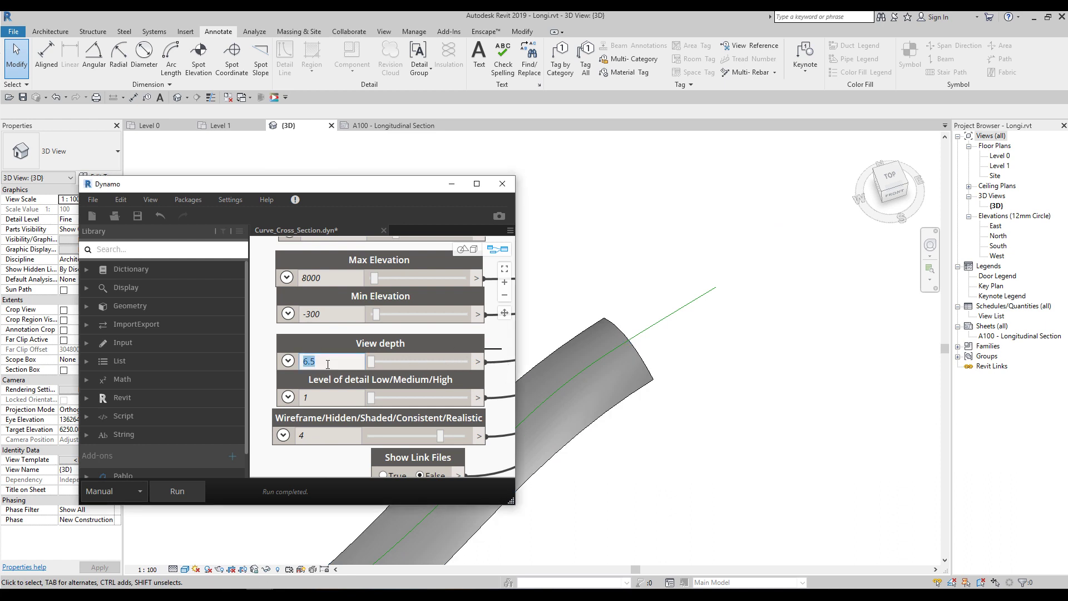
{"action": "left_click", "coordinate": [300, 461]}
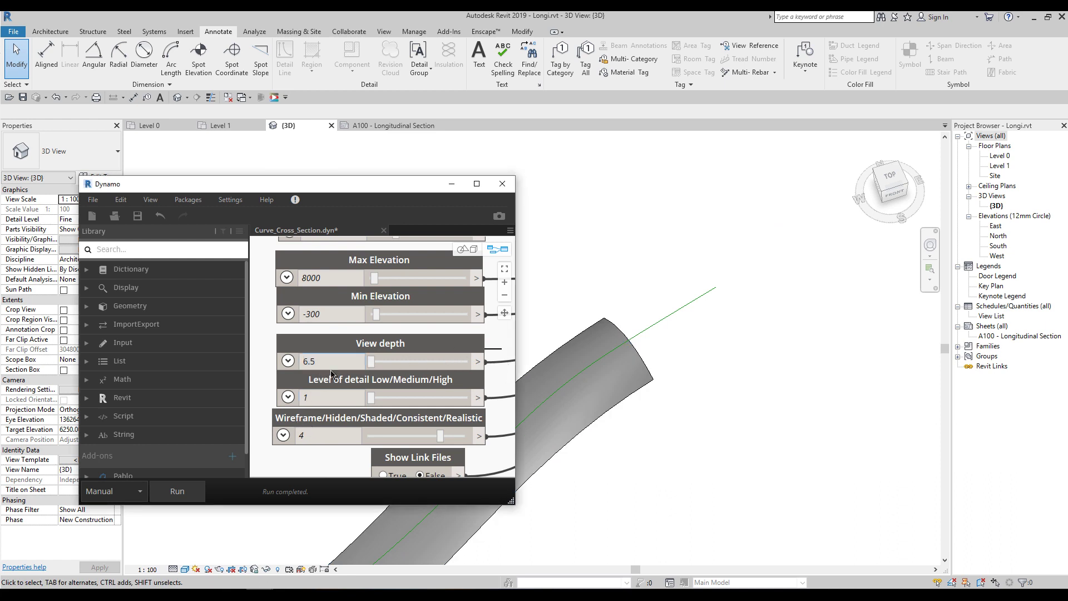
- Compare the level of detail and display style sliders with the visual styles Revit offers for the 3D view
{"action": "middle_click_drag", "start_coordinate": [325, 460], "coordinate": [336, 413]}
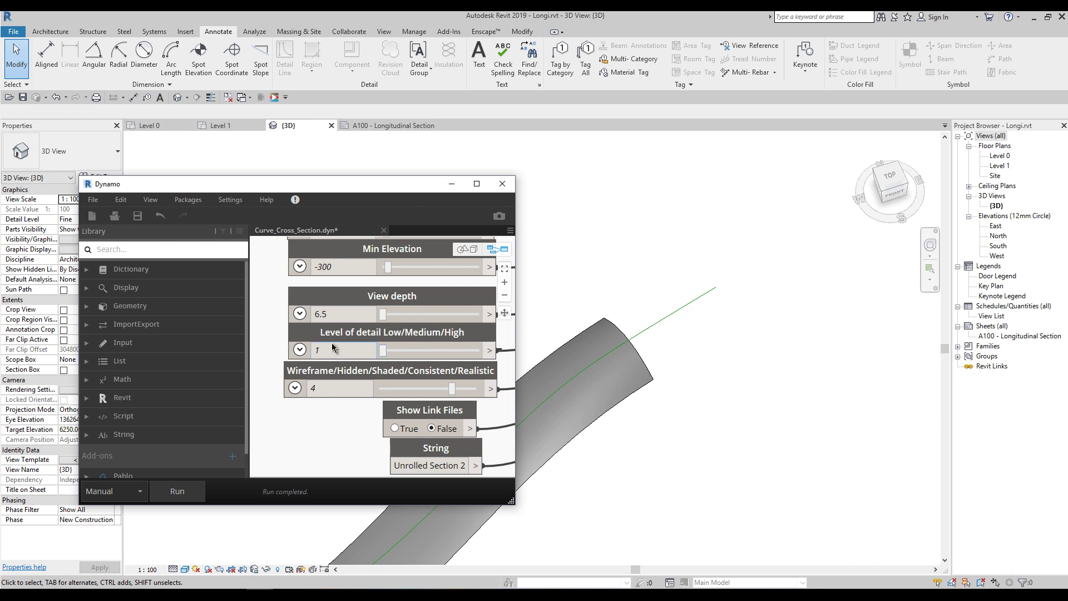
{"action": "middle_click_drag", "start_coordinate": [314, 425], "coordinate": [304, 410]}
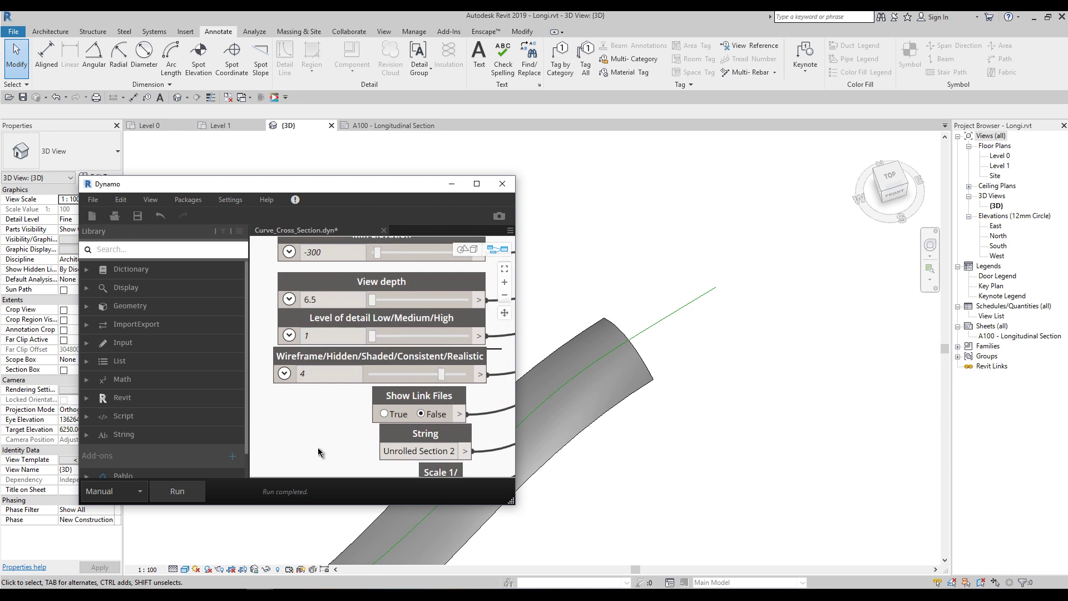
{"action": "left_click", "coordinate": [185, 569]}
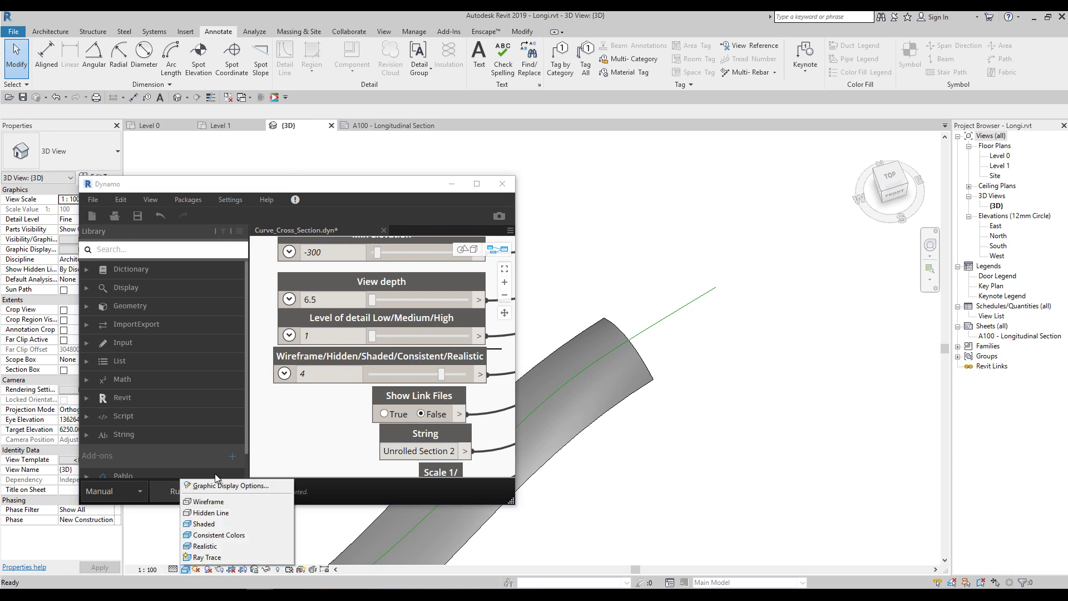
{"action": "left_click", "coordinate": [185, 570]}
{"action": "left_click", "coordinate": [316, 412]}
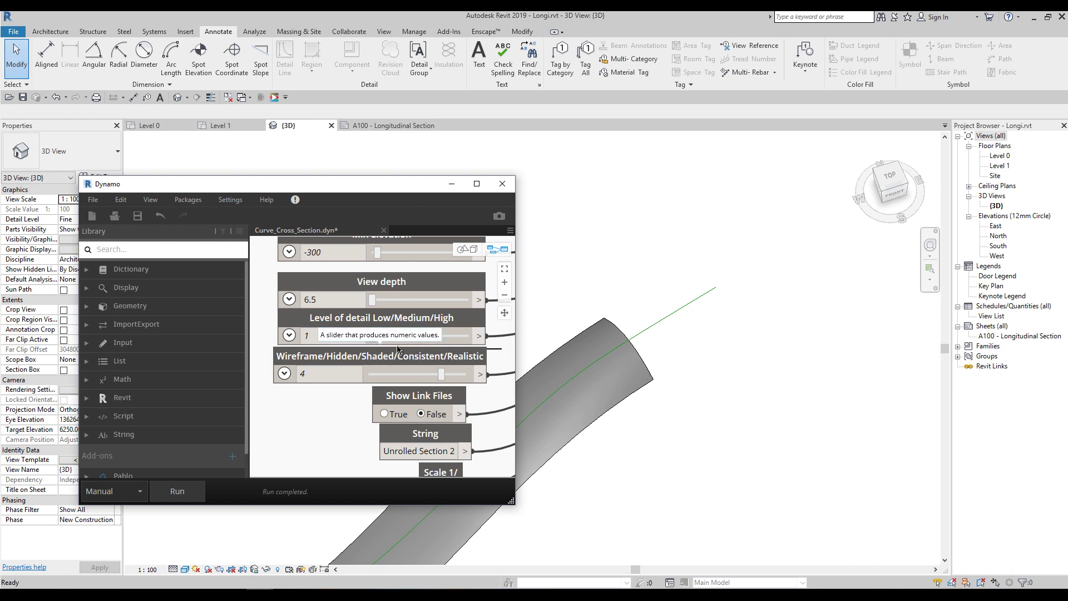
- Shorten the section name in the String node to "Unrolled Section"
{"action": "middle_click_drag", "start_coordinate": [423, 397], "coordinate": [387, 333]}
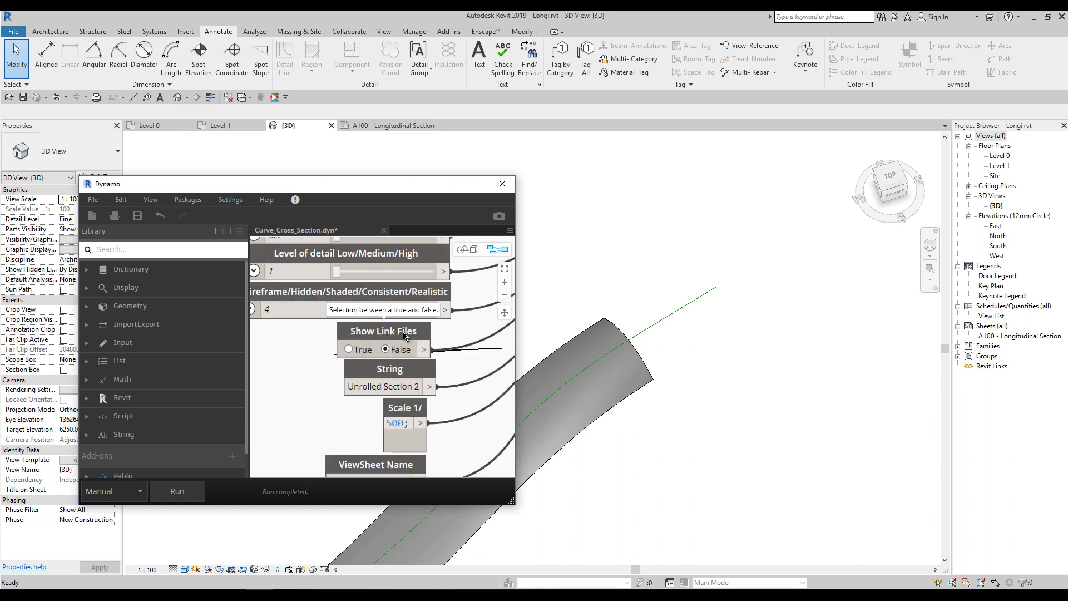
{"action": "middle_click_drag", "start_coordinate": [448, 399], "coordinate": [418, 395]}
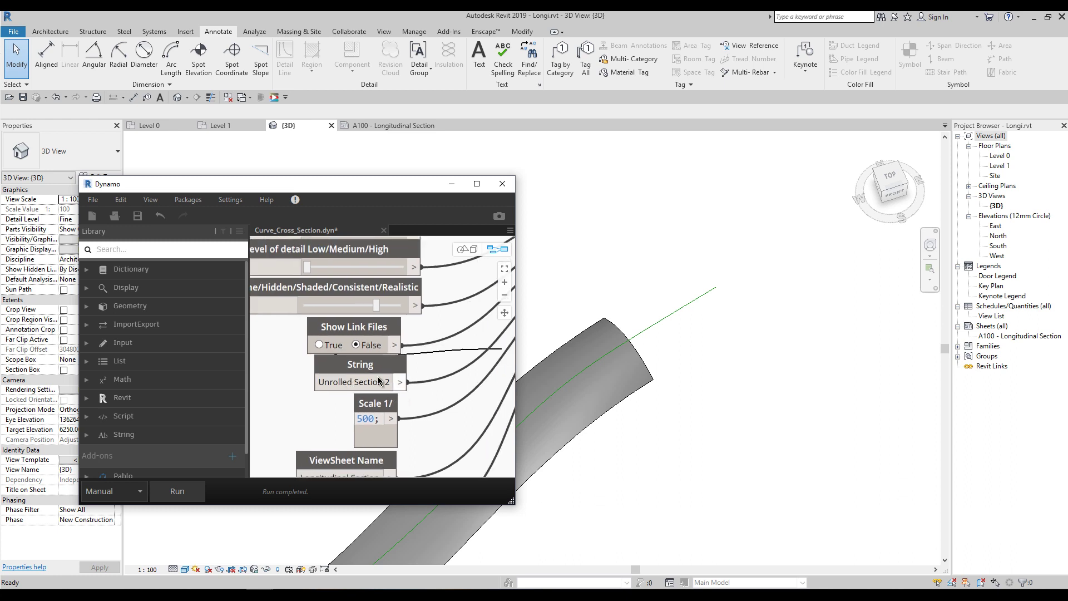
{"action": "triple_click", "coordinate": [368, 382]}
{"action": "left_click", "coordinate": [383, 381]}
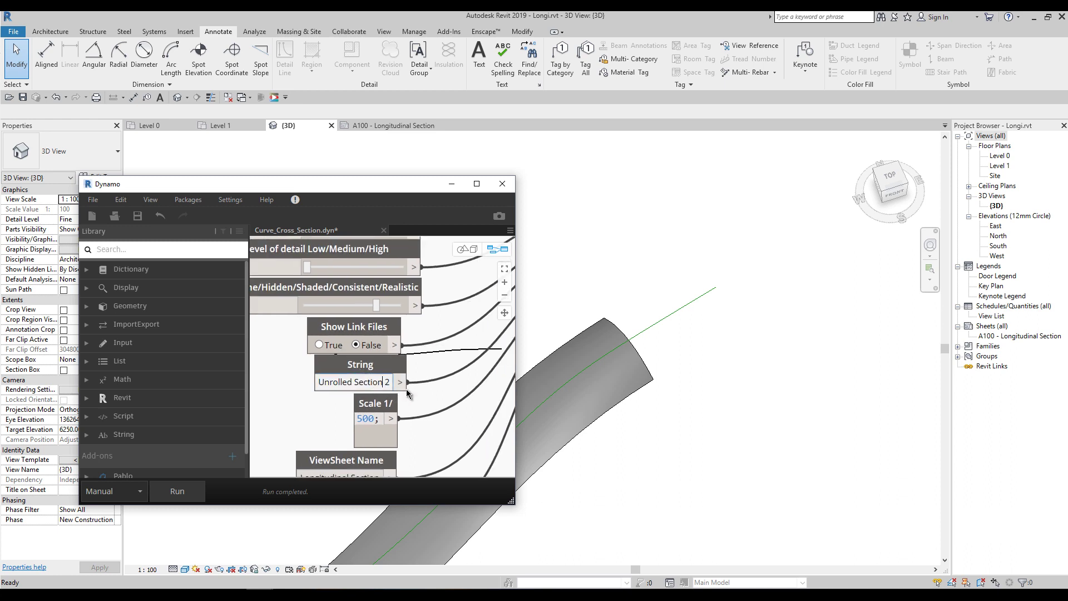
{"action": "key", "text": "BackSpace"}
{"action": "key", "text": "BackSpace"}
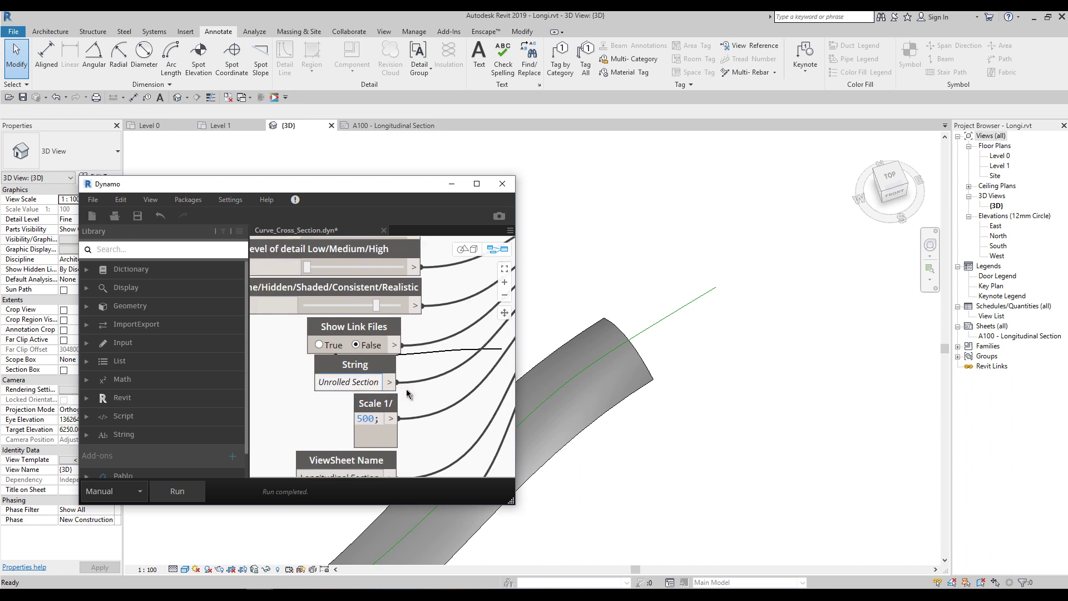
- Set the value of the Scale 1/ node to 250
{"action": "scroll", "coordinate": [331, 269], "scroll_direction": "down", "scroll_amount": 4}
{"action": "scroll", "coordinate": [331, 269], "scroll_direction": "up", "scroll_amount": 1}
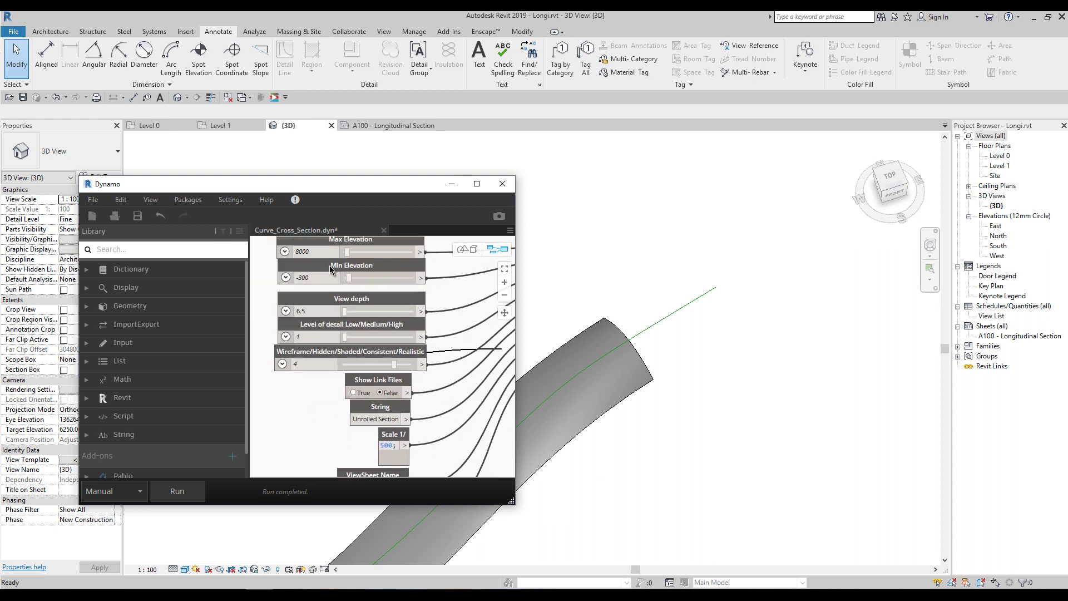
{"action": "scroll", "coordinate": [343, 443], "scroll_direction": "up", "scroll_amount": 1}
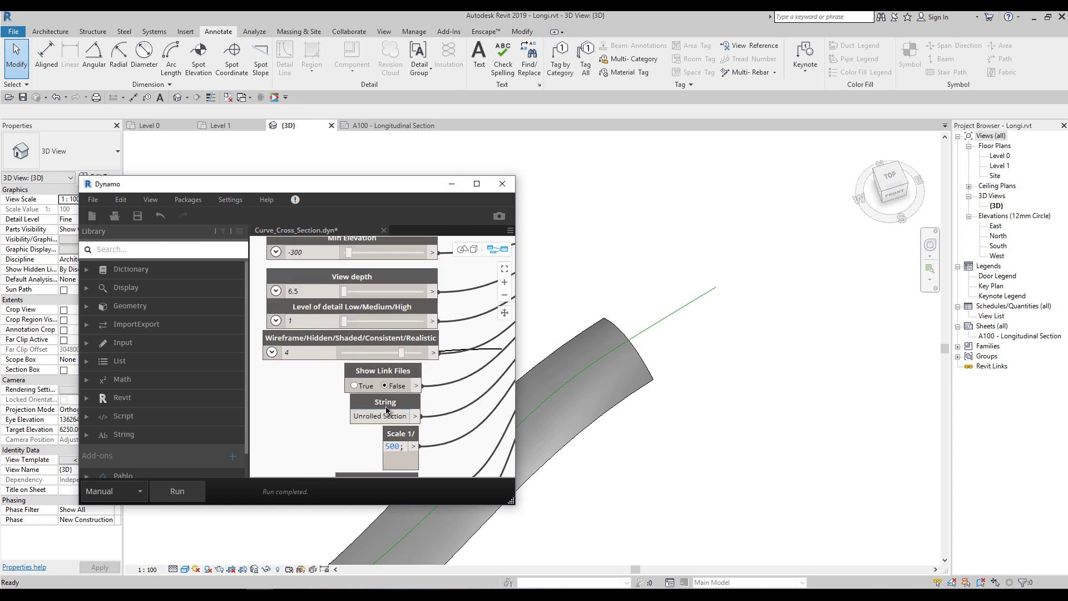
{"action": "middle_click_drag", "start_coordinate": [446, 368], "coordinate": [444, 325]}
{"action": "middle_click_drag", "start_coordinate": [437, 383], "coordinate": [422, 486]}
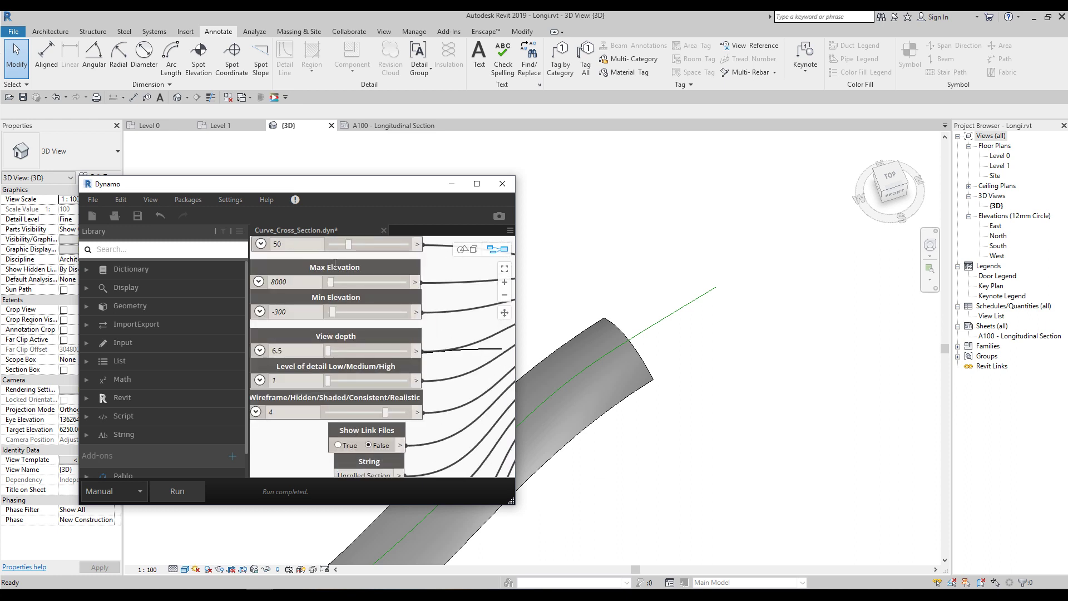
{"action": "middle_click_drag", "start_coordinate": [447, 374], "coordinate": [451, 273]}
{"action": "middle_click_drag", "start_coordinate": [451, 353], "coordinate": [452, 344]}
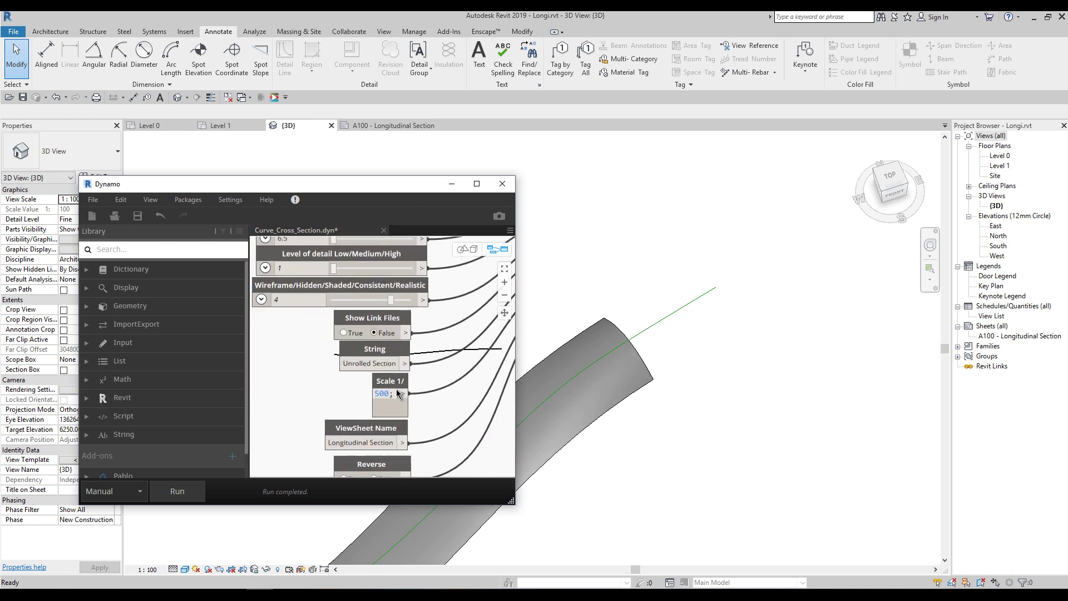
{"action": "double_click", "coordinate": [382, 396]}
{"action": "type", "text": "250"}
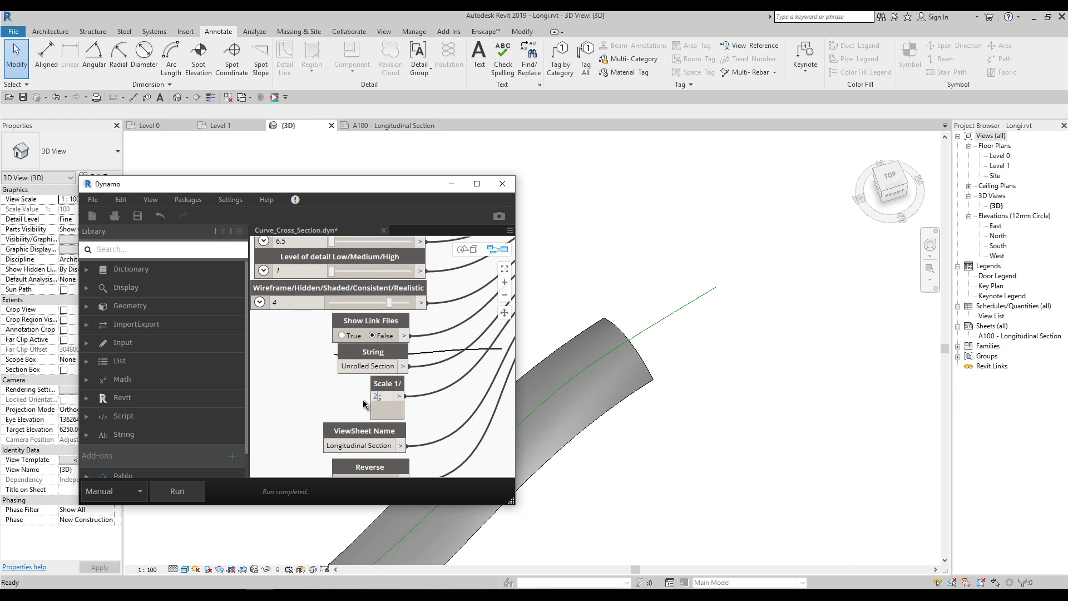
- Review the ViewSheet Name and Reverse input nodes alongside the whole curved solid in the 3D view
{"action": "middle_click_drag", "start_coordinate": [337, 449], "coordinate": [328, 388]}
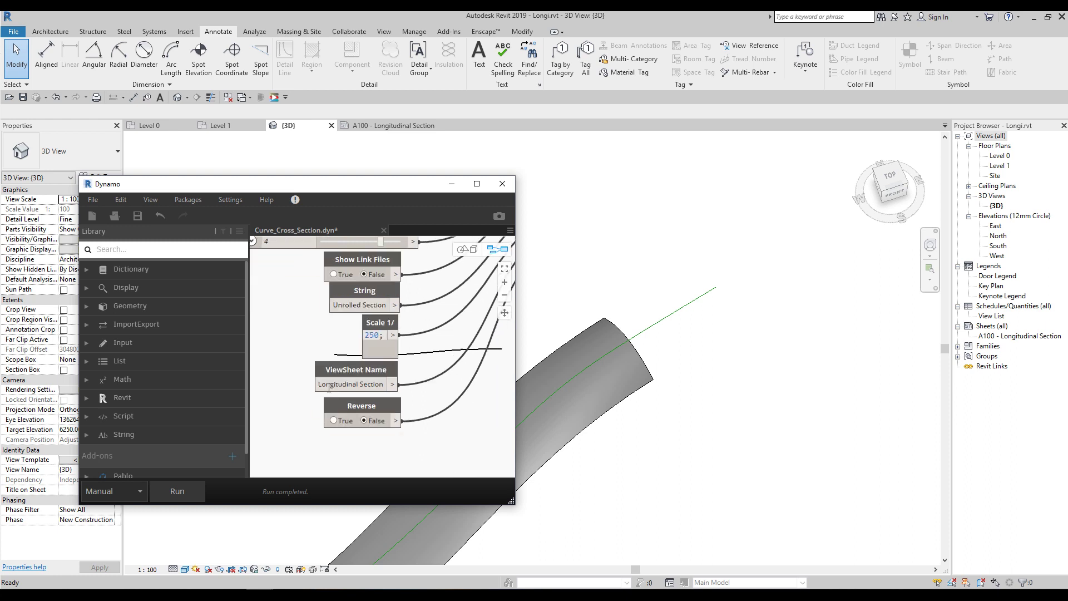
{"action": "scroll", "coordinate": [342, 384], "scroll_direction": "up", "scroll_amount": 3}
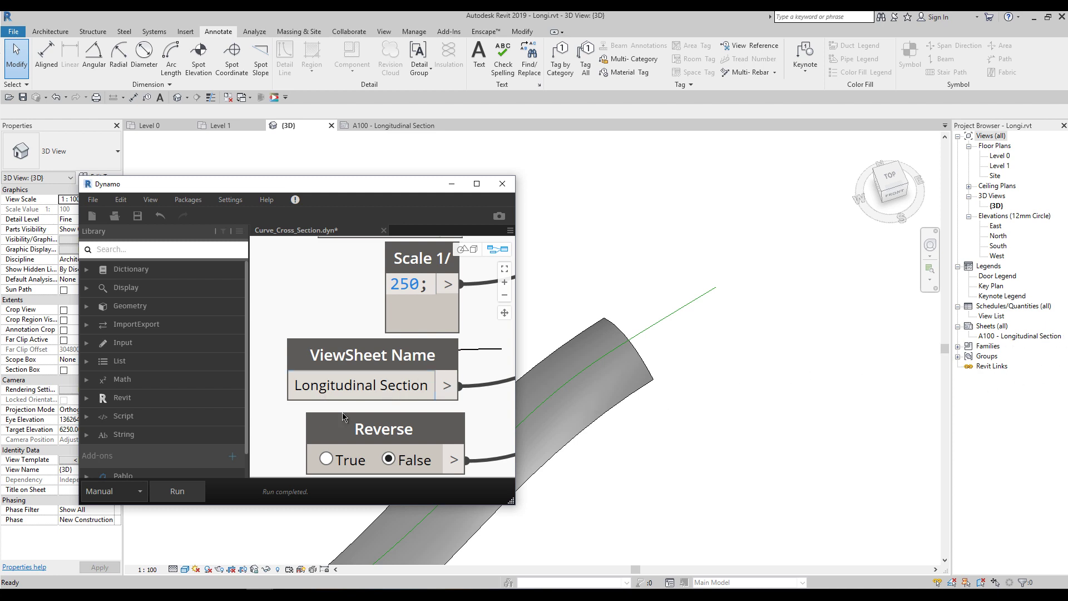
{"action": "scroll", "coordinate": [344, 417], "scroll_direction": "down", "scroll_amount": 2}
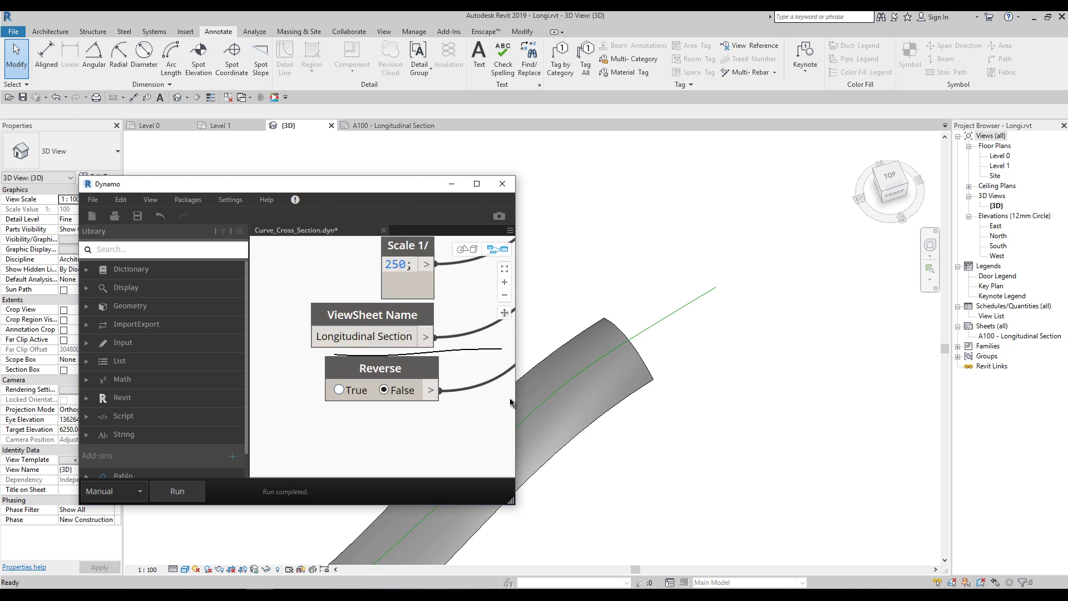
{"action": "left_click_drag", "start_coordinate": [361, 183], "coordinate": [321, 166]}
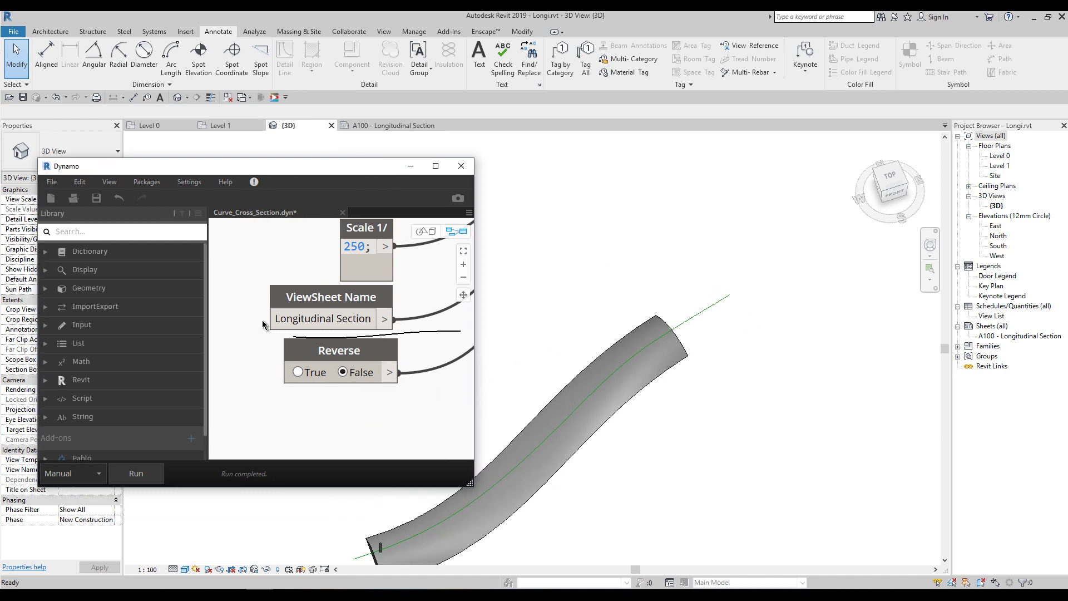
{"action": "middle_click_drag", "start_coordinate": [282, 321], "coordinate": [273, 378]}
- Open the Level 0 floor plan and run the cross-section graph to generate the sections
{"action": "double_click", "coordinate": [1000, 157]}
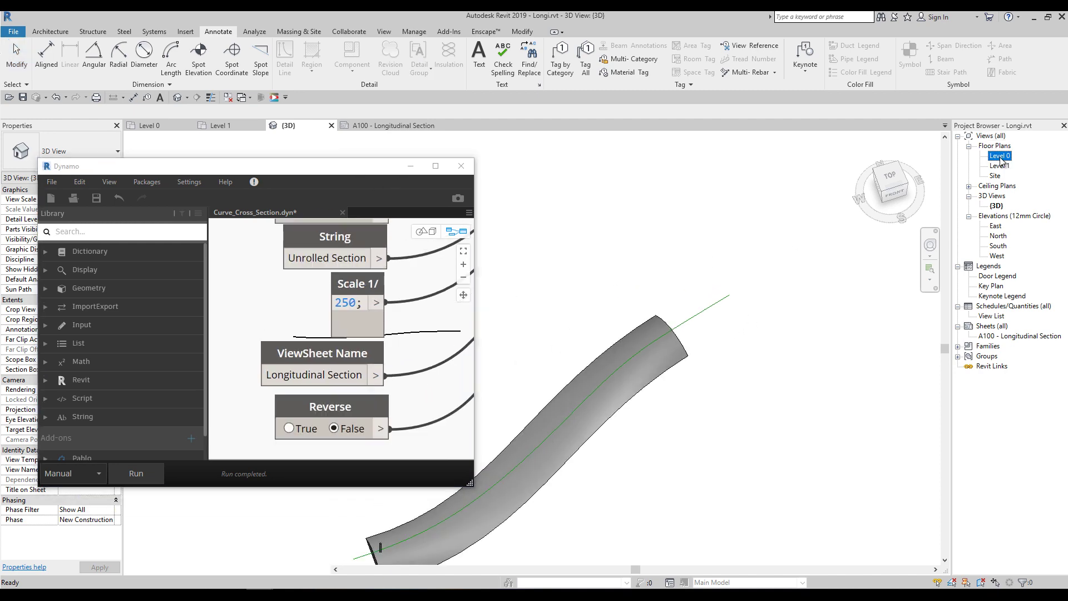
{"action": "scroll", "coordinate": [317, 331], "scroll_direction": "down", "scroll_amount": 3}
{"action": "scroll", "coordinate": [317, 331], "scroll_direction": "down", "scroll_amount": 3}
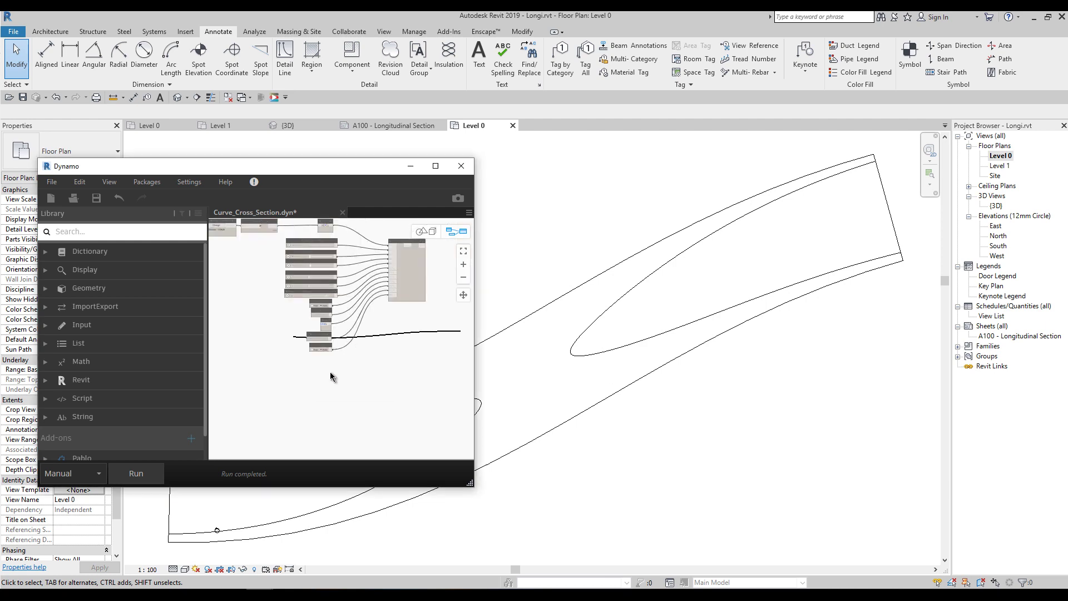
{"action": "left_click", "coordinate": [145, 475]}
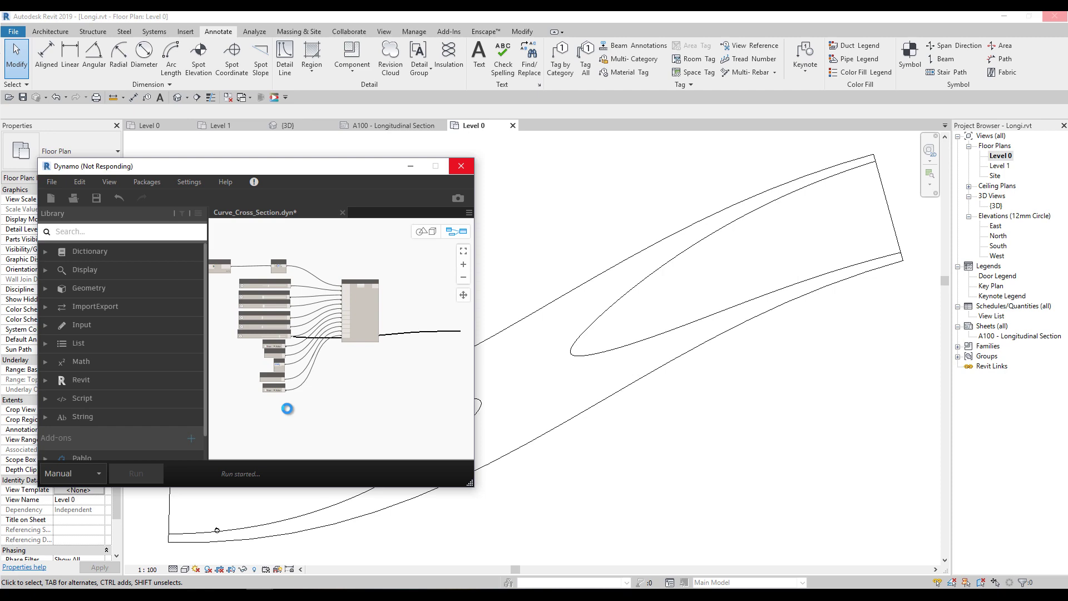
- Examine the generated section markers along the curve on the Level 0 plan, from its starting end to its middle
{"action": "middle_click_drag", "start_coordinate": [215, 490], "coordinate": [489, 398]}
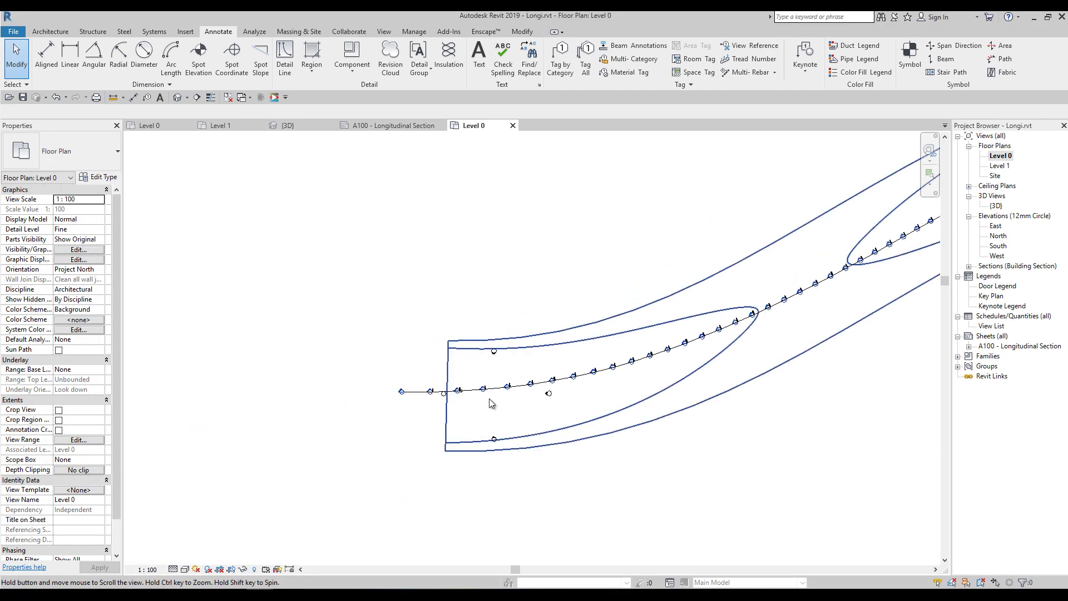
{"action": "scroll", "coordinate": [416, 389], "scroll_direction": "up", "scroll_amount": 8}
{"action": "middle_click_drag", "start_coordinate": [705, 351], "coordinate": [415, 430]}
{"action": "middle_click_drag", "start_coordinate": [910, 283], "coordinate": [390, 384]}
{"action": "middle_click_drag", "start_coordinate": [644, 270], "coordinate": [152, 452]}
{"action": "scroll", "coordinate": [619, 317], "scroll_direction": "up", "scroll_amount": 4}
{"action": "scroll", "coordinate": [675, 276], "scroll_direction": "up", "scroll_amount": 2}
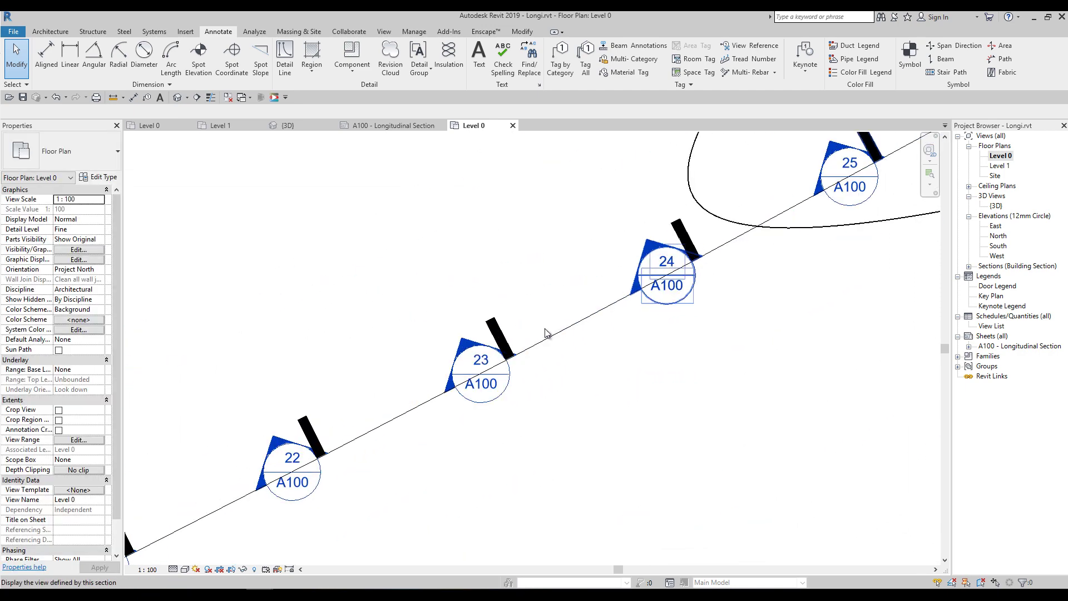
{"action": "middle_click_drag", "start_coordinate": [790, 250], "coordinate": [494, 401]}
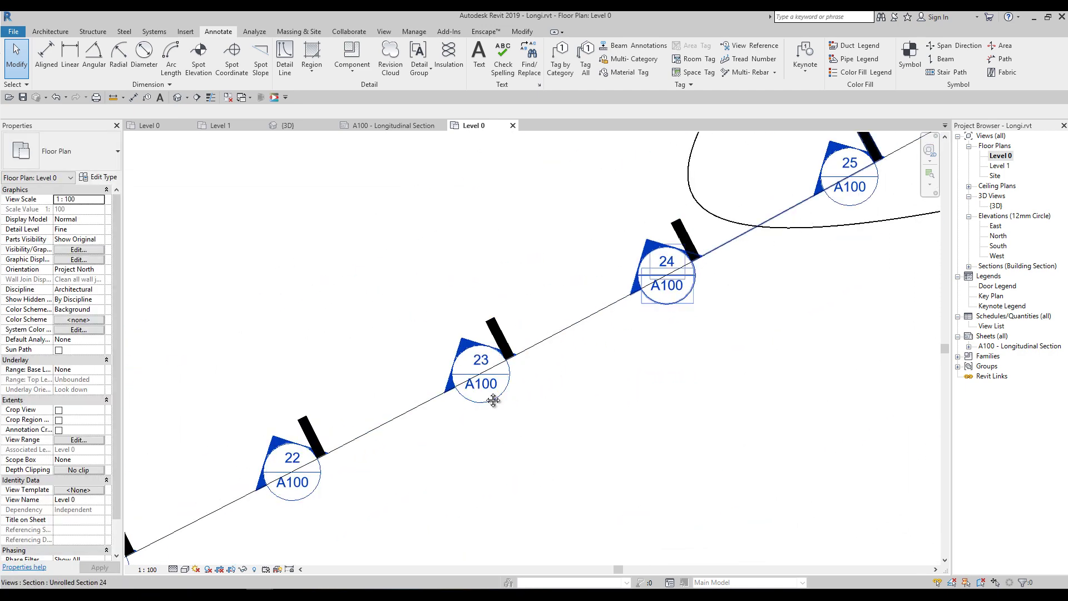
- Inspect the remaining section markers up to the far end of the curve, beyond the solid's edge
{"action": "scroll", "coordinate": [495, 399], "scroll_direction": "down", "scroll_amount": 5}
{"action": "scroll", "coordinate": [677, 294], "scroll_direction": "down", "scroll_amount": 5}
{"action": "middle_click_drag", "start_coordinate": [677, 295], "coordinate": [377, 407]}
{"action": "scroll", "coordinate": [377, 408], "scroll_direction": "down", "scroll_amount": 2}
{"action": "middle_click_drag", "start_coordinate": [723, 304], "coordinate": [590, 356]}
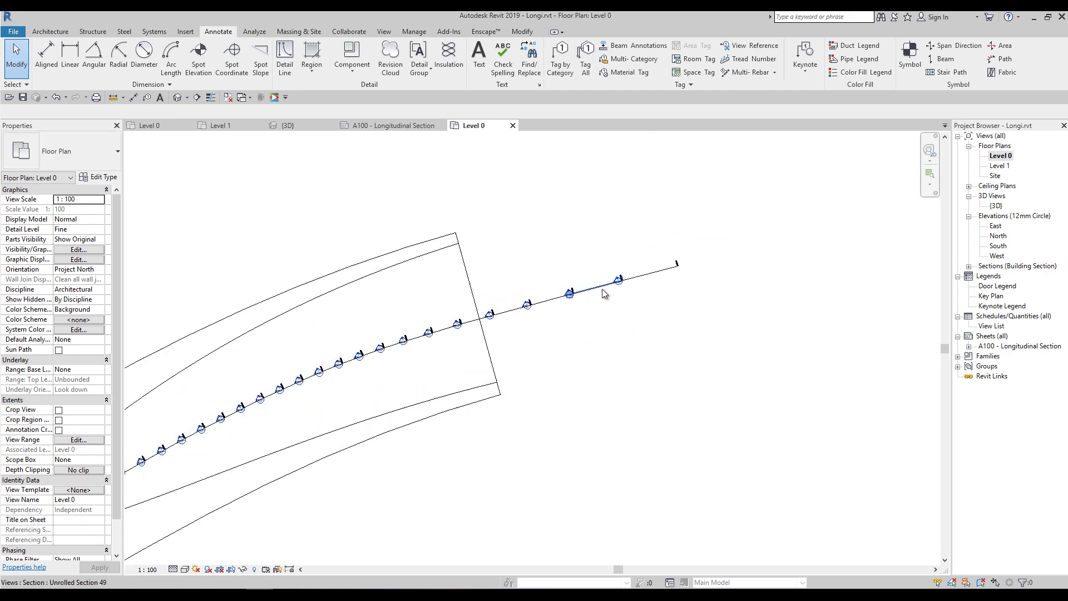
{"action": "scroll", "coordinate": [622, 300], "scroll_direction": "up", "scroll_amount": 12}
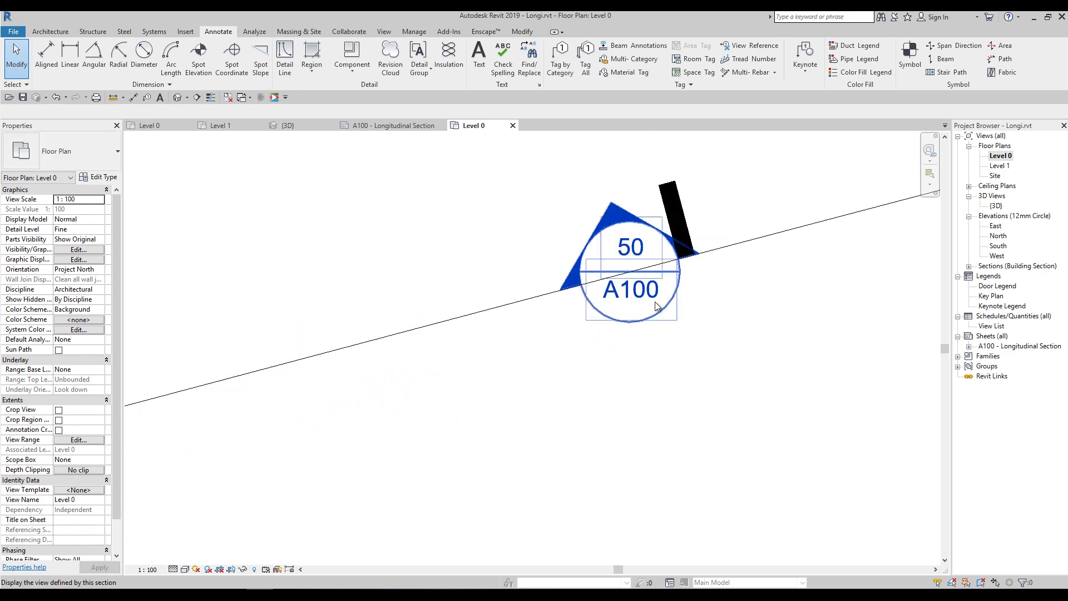
{"action": "scroll", "coordinate": [627, 310], "scroll_direction": "down", "scroll_amount": 5}
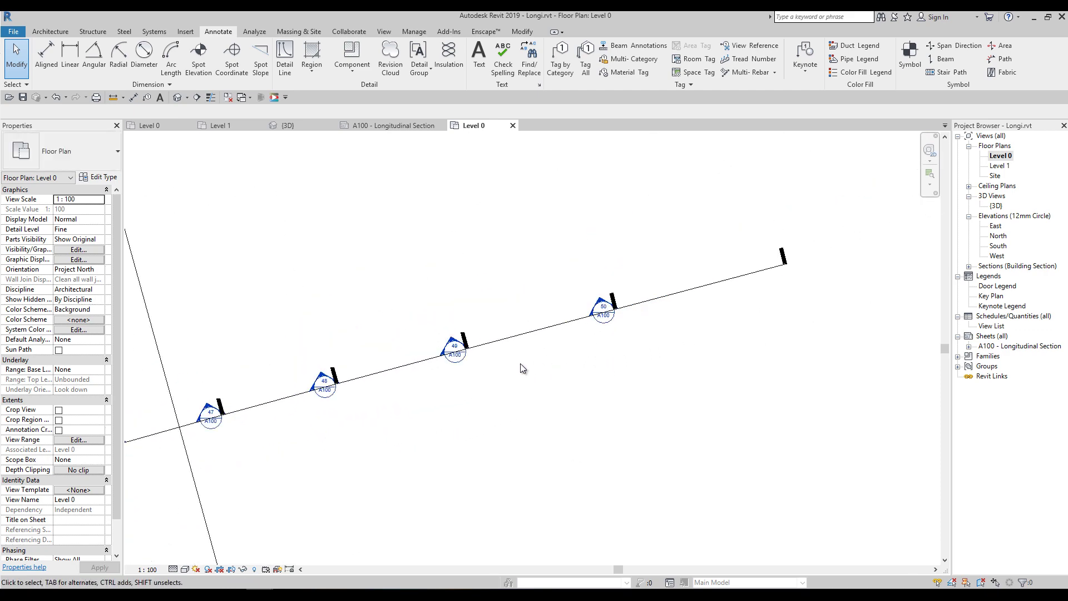
{"action": "mouse_move", "coordinate": [640, 359]}
{"action": "middle_mouse_down"}
{"action": "mouse_move", "coordinate": [618, 363]}
{"action": "mouse_move", "coordinate": [693, 342]}
{"action": "middle_mouse_up"}
{"action": "scroll", "coordinate": [693, 342], "scroll_direction": "down", "scroll_amount": 7}
{"action": "scroll", "coordinate": [556, 388], "scroll_direction": "down", "scroll_amount": 1}
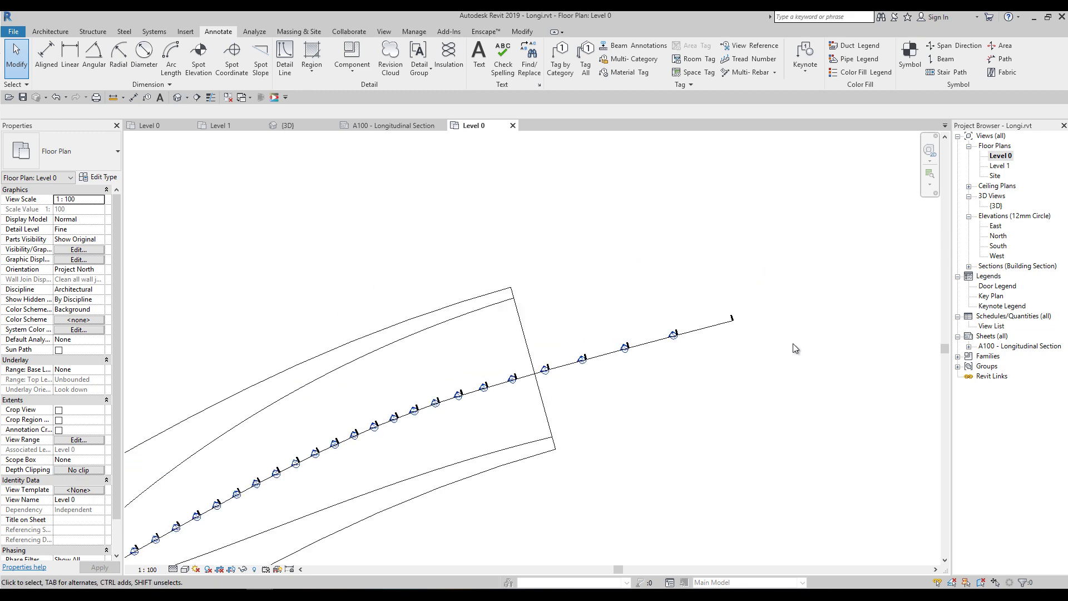
- Review the generated Unrolled Section views in the project and those placed on sheet A100 - Longitudinal Section
{"action": "left_click", "coordinate": [969, 266]}
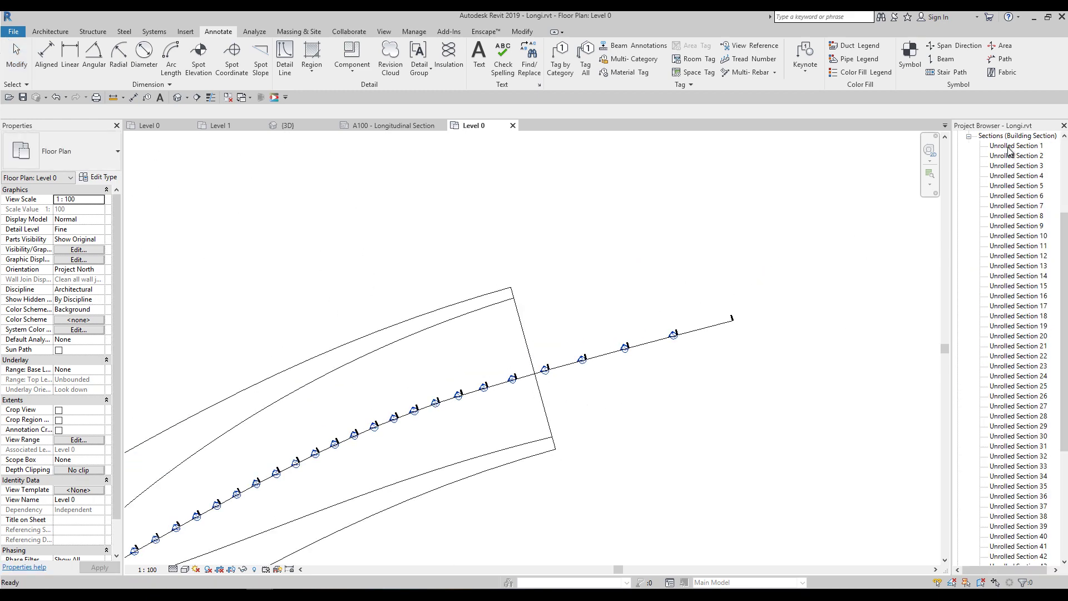
{"action": "scroll", "coordinate": [1021, 172], "scroll_direction": "down", "scroll_amount": 3}
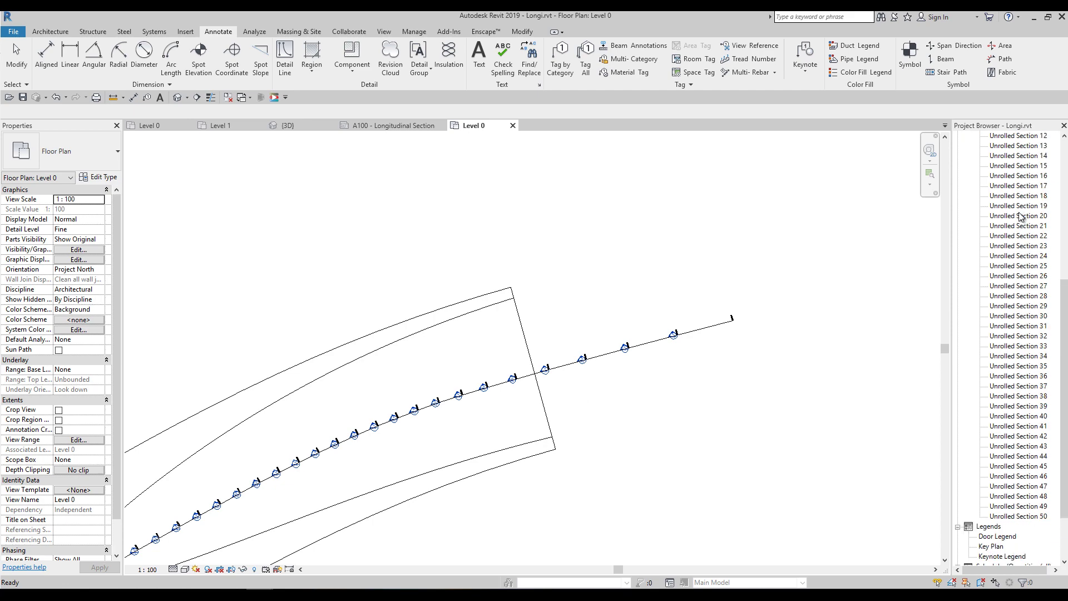
{"action": "scroll", "coordinate": [995, 167], "scroll_direction": "up", "scroll_amount": 4}
{"action": "left_click", "coordinate": [969, 158]}
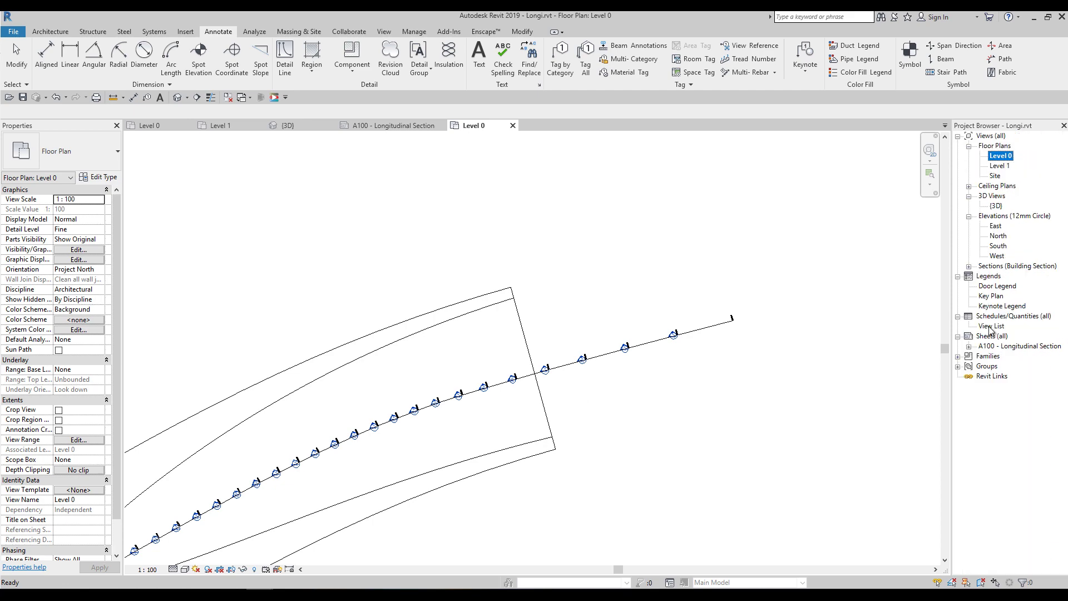
{"action": "left_click", "coordinate": [969, 346]}
{"action": "scroll", "coordinate": [993, 242], "scroll_direction": "up", "scroll_amount": 2}
{"action": "key", "text": "alt+Tab"}
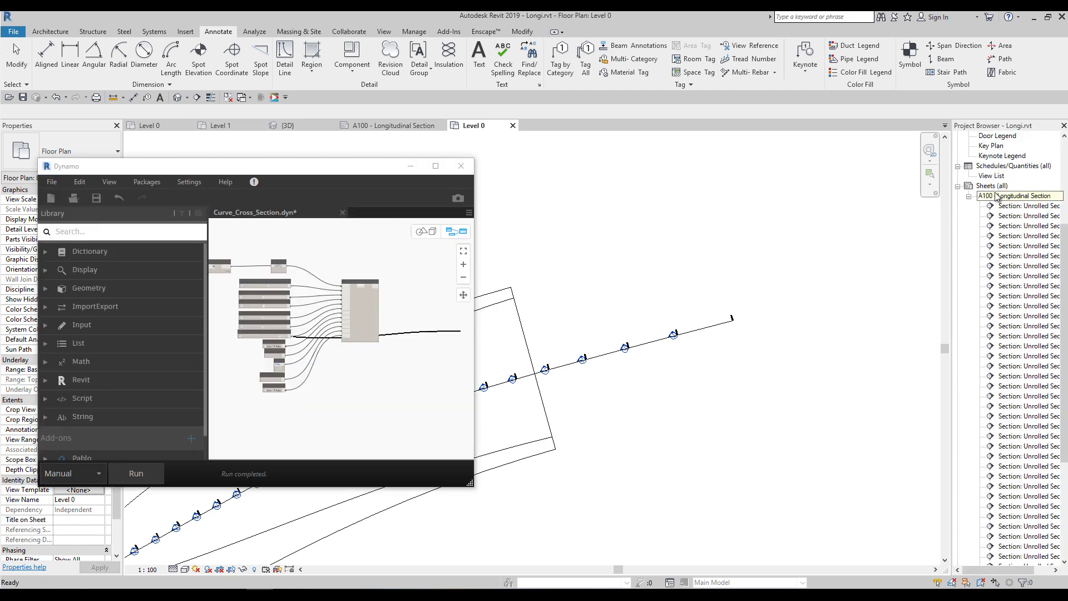
- Open sheet A100 - Longitudinal Section and minimize the Dynamo window to reveal the placed sections
{"action": "left_click", "coordinate": [995, 197]}
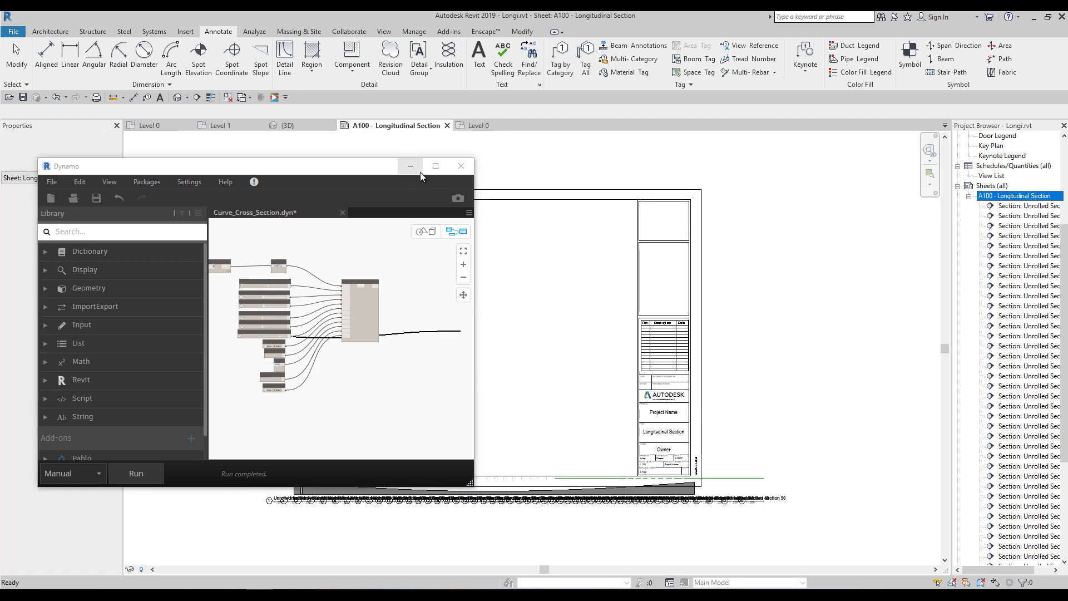
{"action": "left_click", "coordinate": [412, 166]}
{"action": "middle_click_drag", "start_coordinate": [456, 285], "coordinate": [475, 196]}
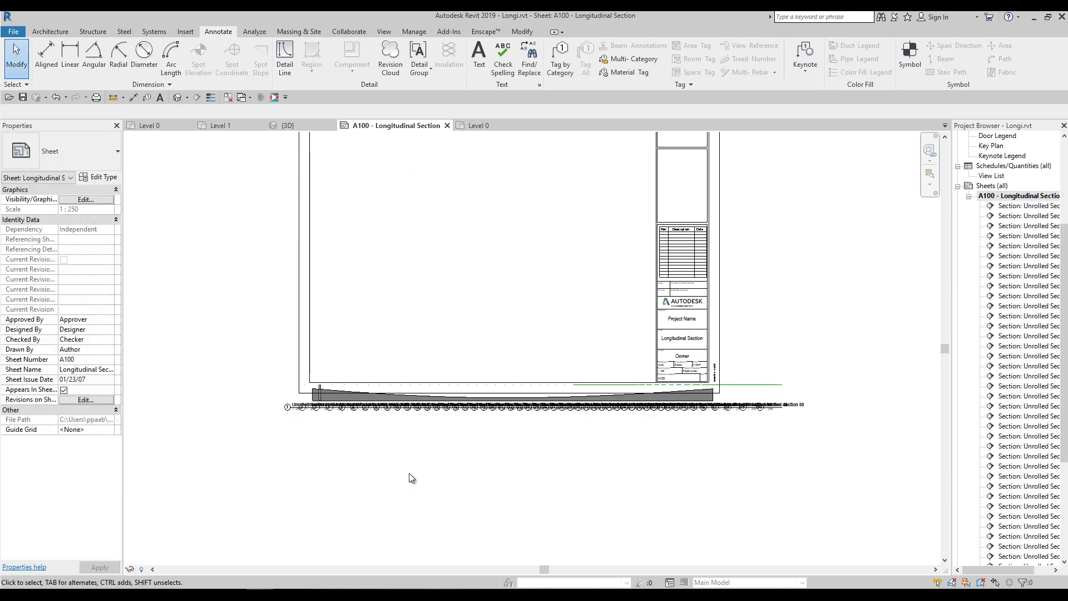
- Select all the section viewports on the sheet and move them together below the title block frame
{"action": "left_click_drag", "start_coordinate": [894, 452], "coordinate": [208, 402]}
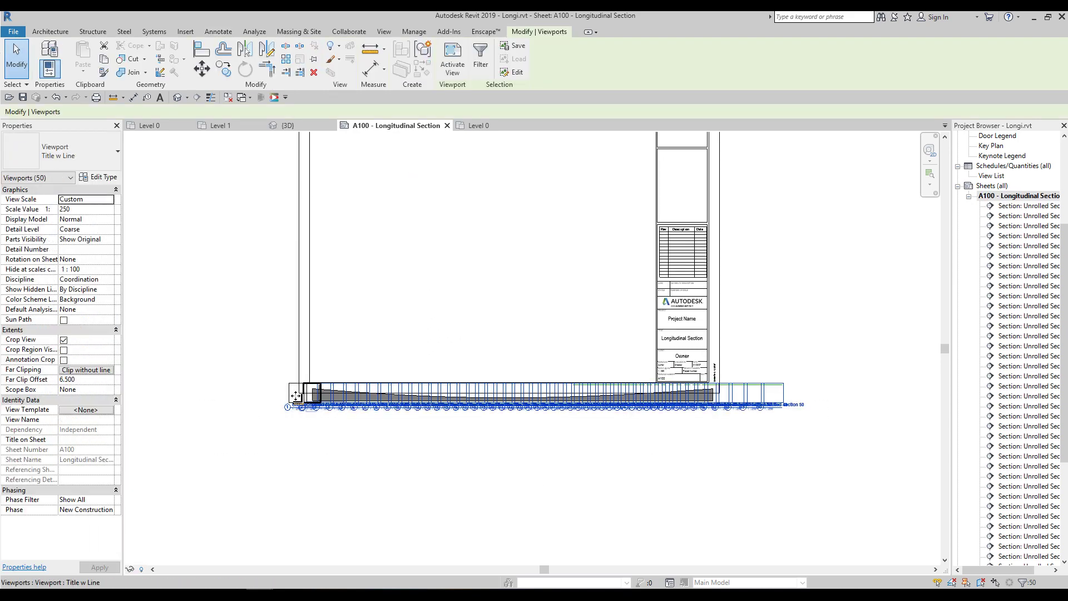
{"action": "scroll", "coordinate": [315, 399], "scroll_direction": "up", "scroll_amount": 3}
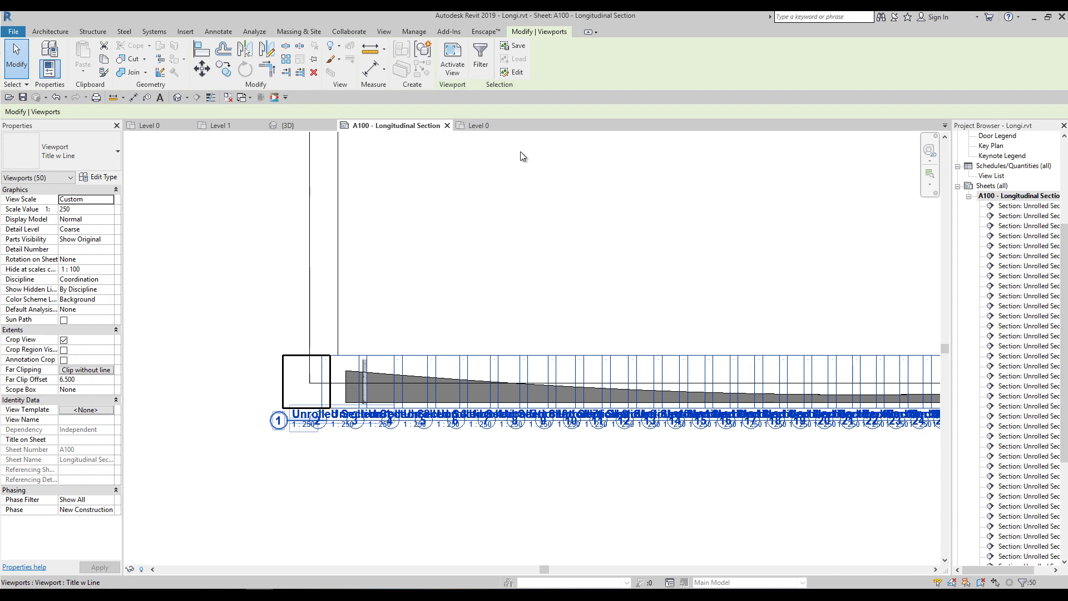
{"action": "scroll", "coordinate": [486, 329], "scroll_direction": "down", "scroll_amount": 5}
{"action": "left_click_drag", "start_coordinate": [509, 369], "coordinate": [477, 504]}
{"action": "left_click", "coordinate": [522, 503]}
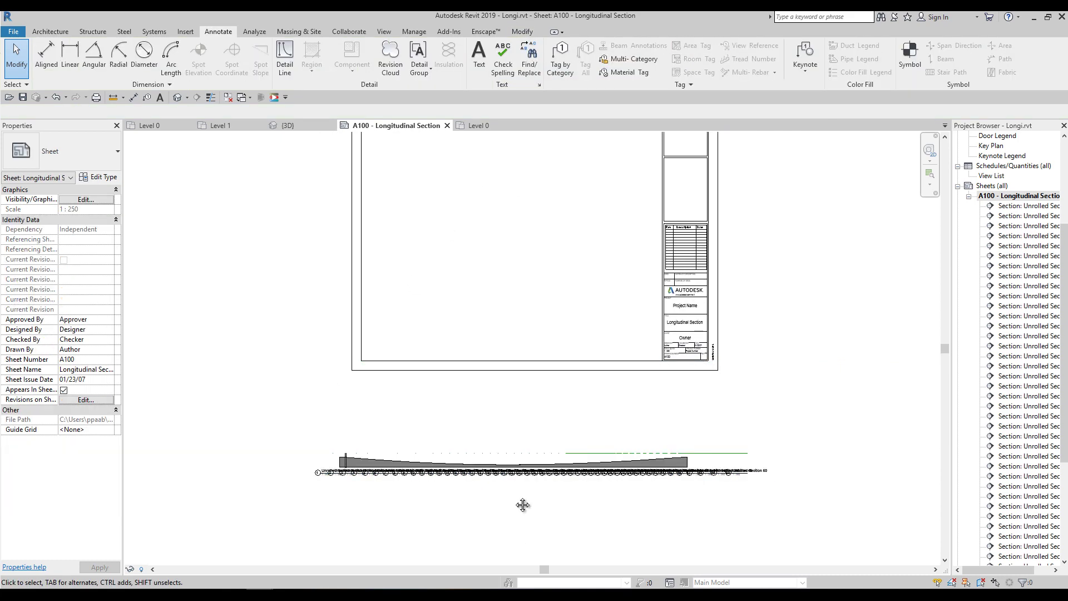
{"action": "scroll", "coordinate": [386, 460], "scroll_direction": "up", "scroll_amount": 4}
{"action": "scroll", "coordinate": [591, 442], "scroll_direction": "down", "scroll_amount": 5}
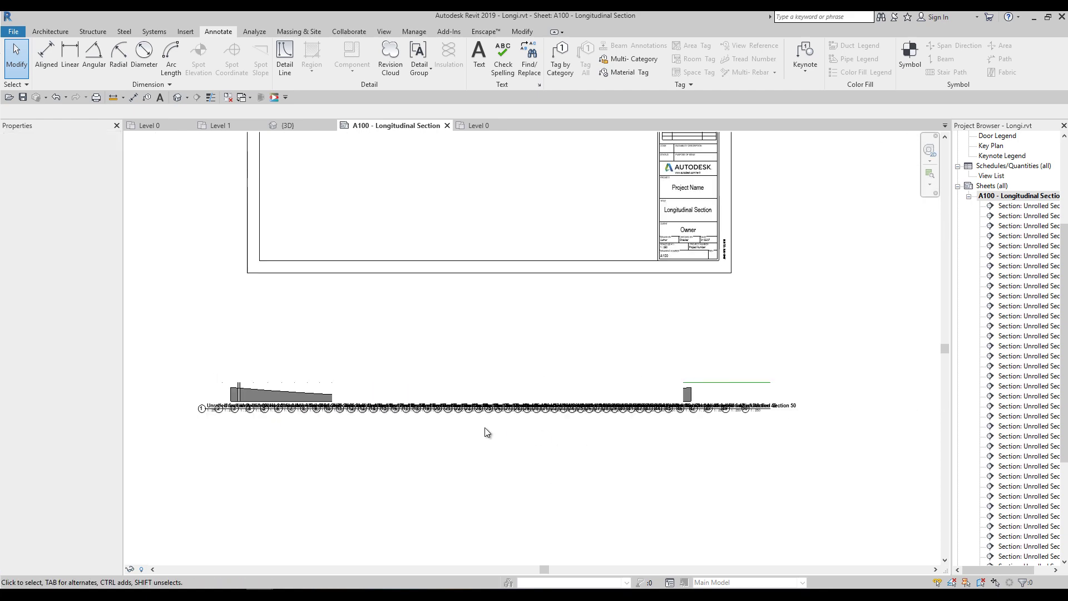
- Change the type of all the section viewports to No Title
{"action": "left_click_drag", "start_coordinate": [747, 444], "coordinate": [239, 397]}
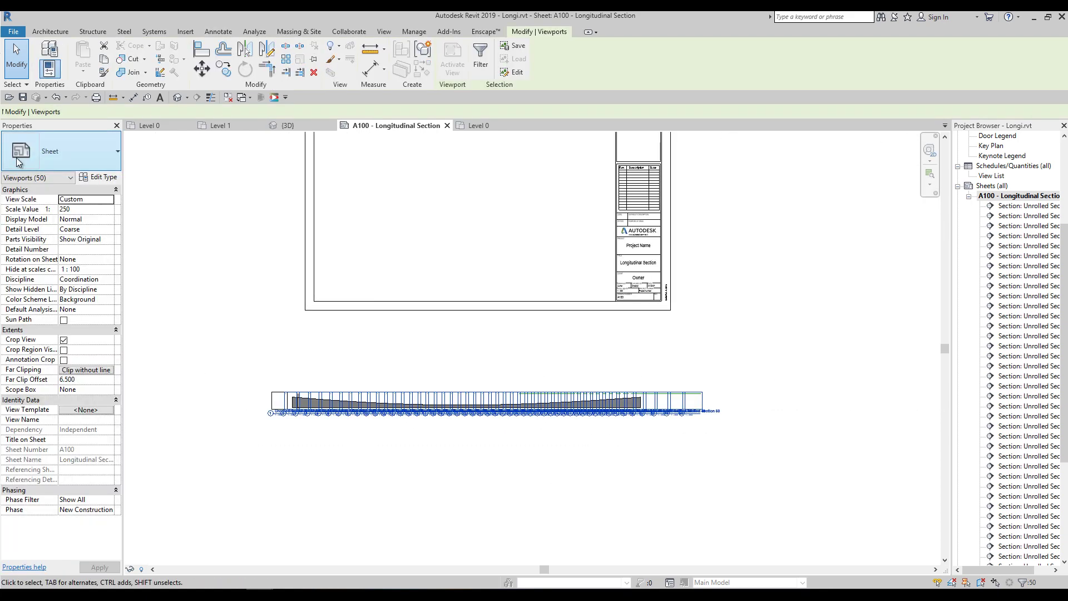
{"action": "left_click", "coordinate": [61, 151]}
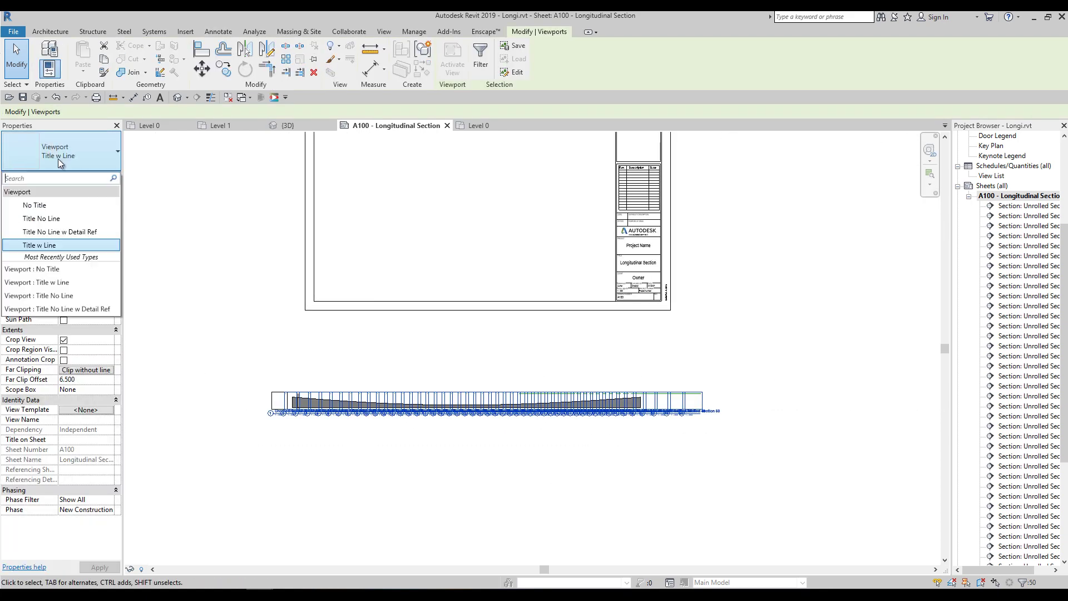
{"action": "left_click", "coordinate": [69, 206]}
{"action": "left_click", "coordinate": [401, 498]}
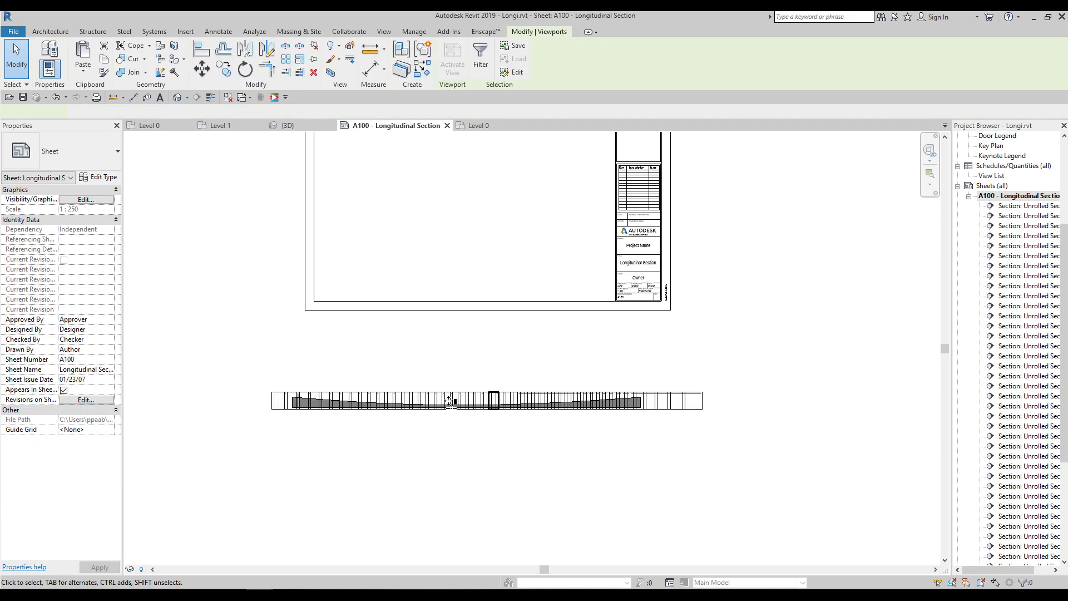
- Move the whole row of section viewports up and slightly right, closer to the sheet's lower border
{"action": "left_click_drag", "start_coordinate": [450, 401], "coordinate": [507, 425]}
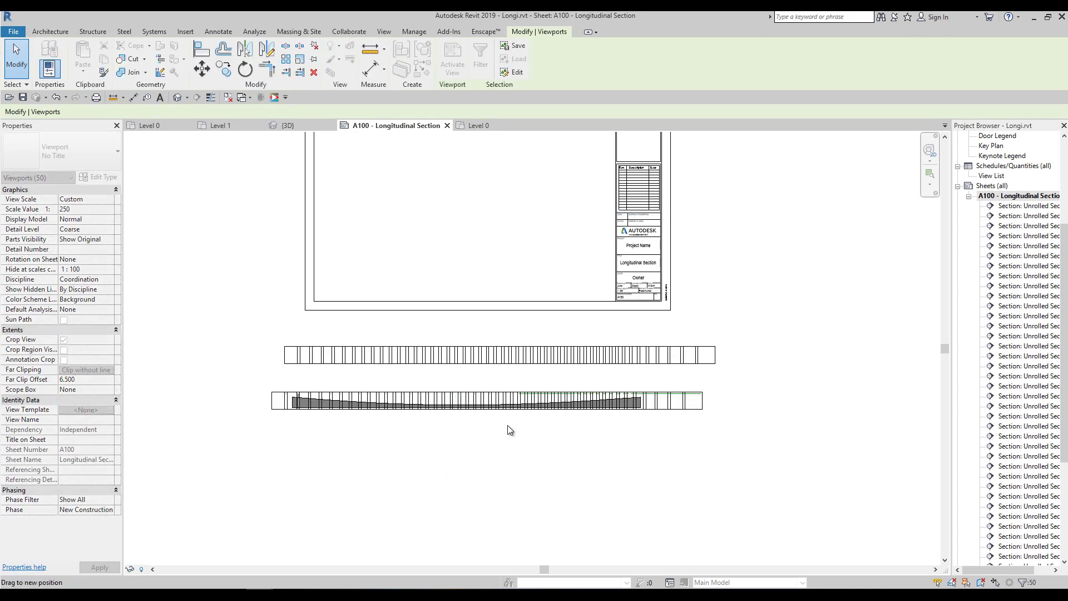
{"action": "left_click", "coordinate": [507, 425]}
{"action": "scroll", "coordinate": [342, 367], "scroll_direction": "up", "scroll_amount": 3}
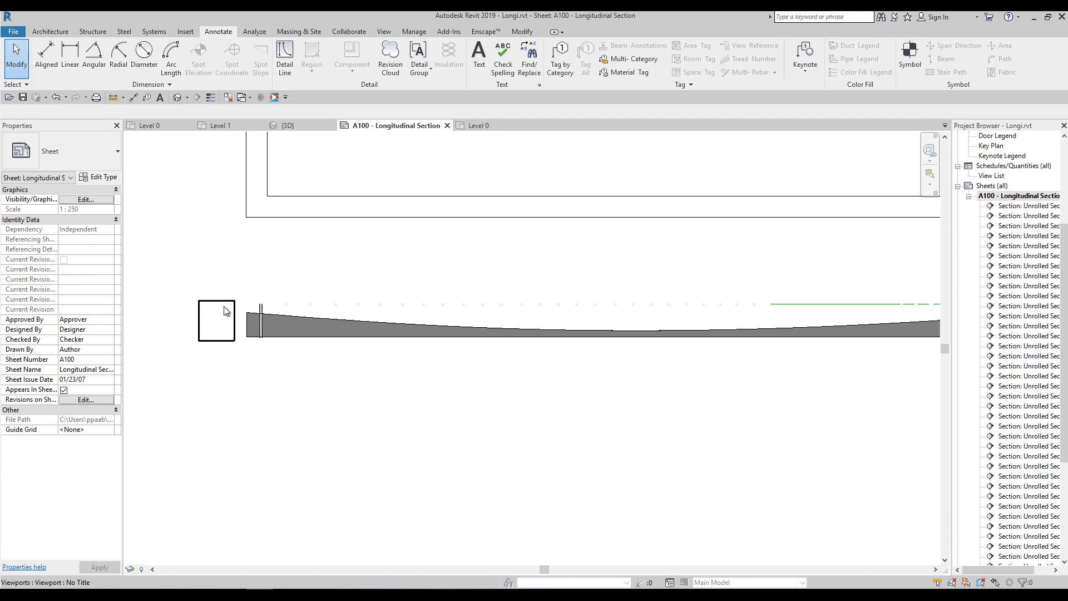
{"action": "scroll", "coordinate": [223, 311], "scroll_direction": "up", "scroll_amount": 5}
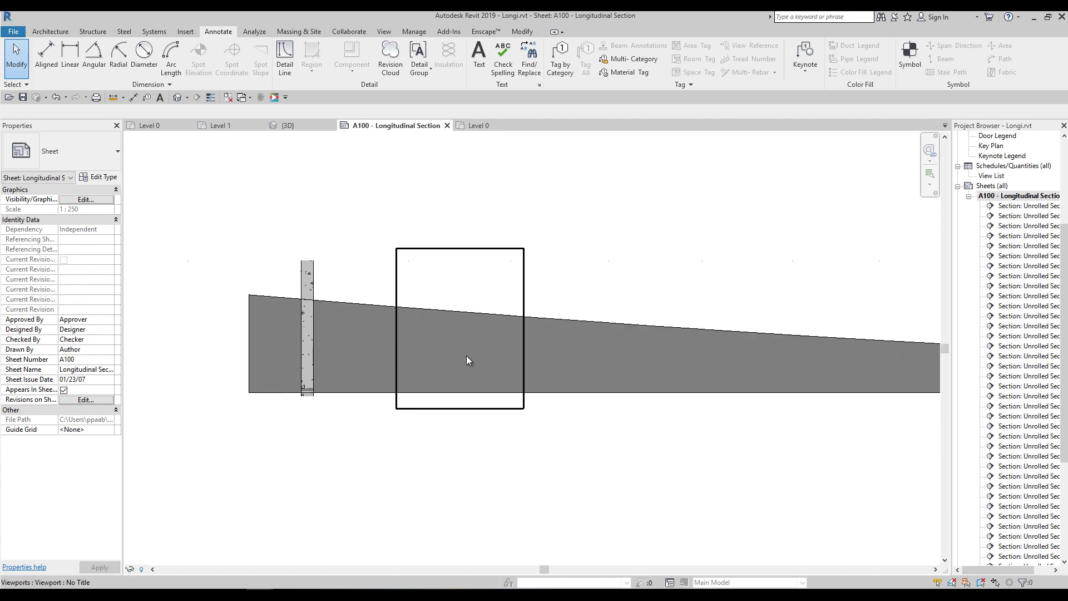
- Activate the fourth section viewport and turn on the display of annotation categories in that view
{"action": "double_click", "coordinate": [466, 339]}
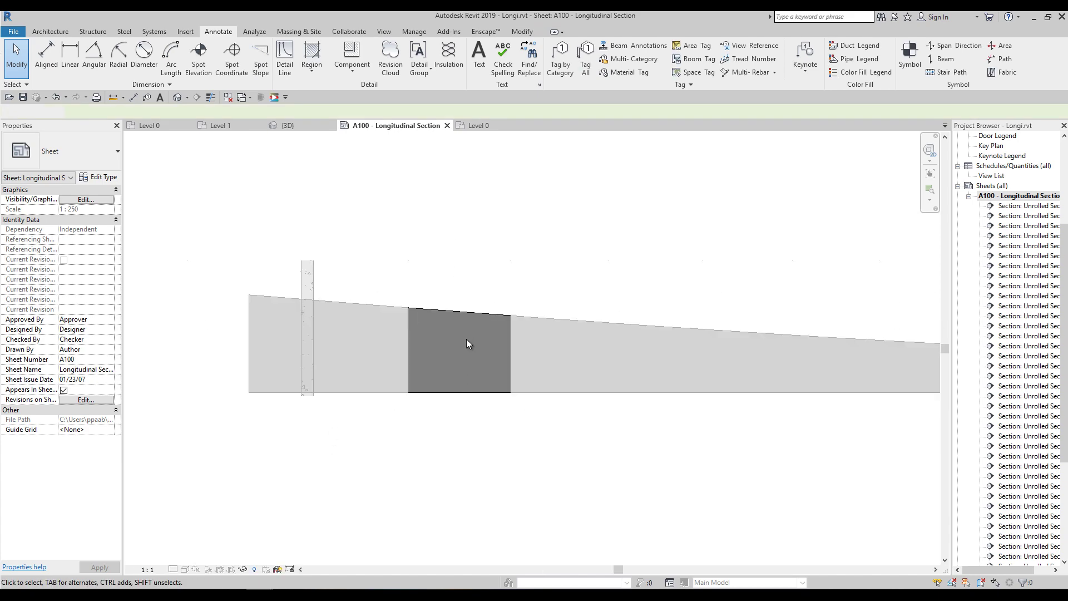
{"action": "left_click", "coordinate": [469, 315]}
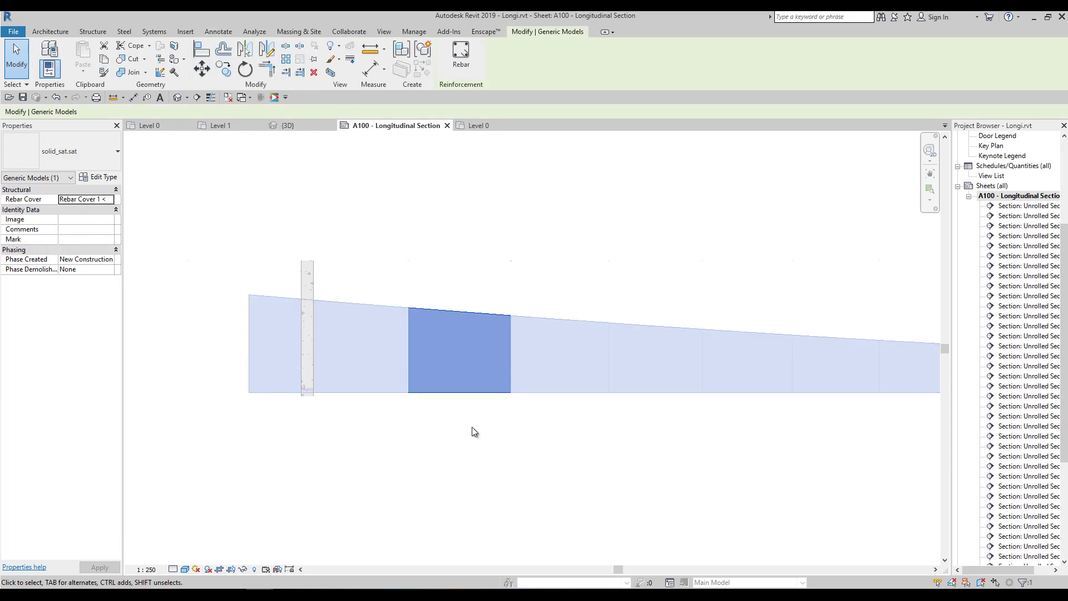
{"action": "left_click", "coordinate": [471, 440]}
{"action": "key", "text": "v"}
{"action": "key", "text": "v"}
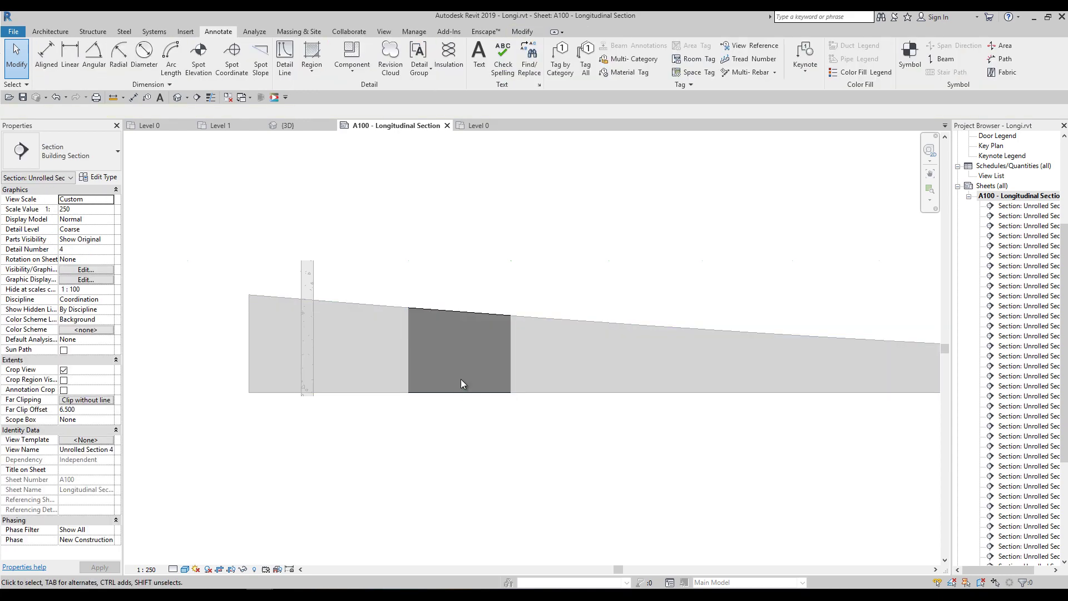
{"action": "left_click", "coordinate": [410, 158]}
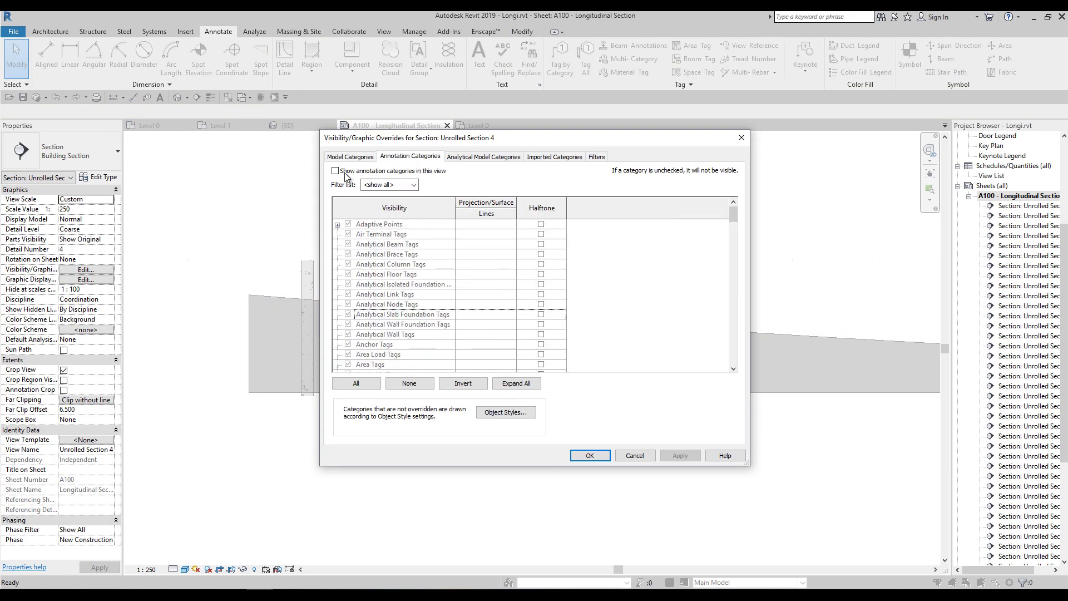
{"action": "left_click", "coordinate": [335, 171]}
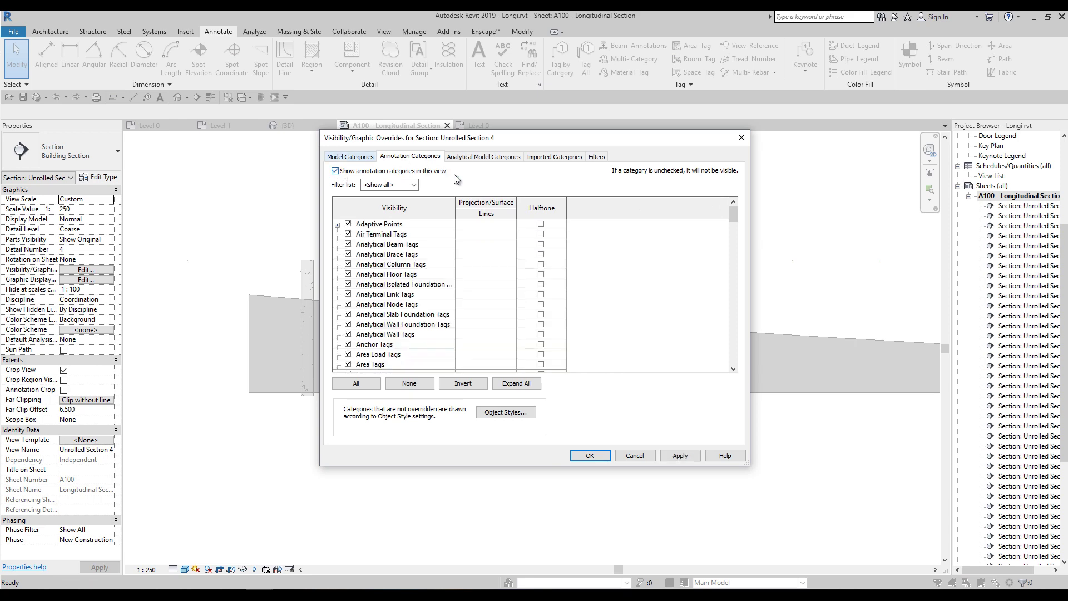
{"action": "left_click", "coordinate": [590, 456]}
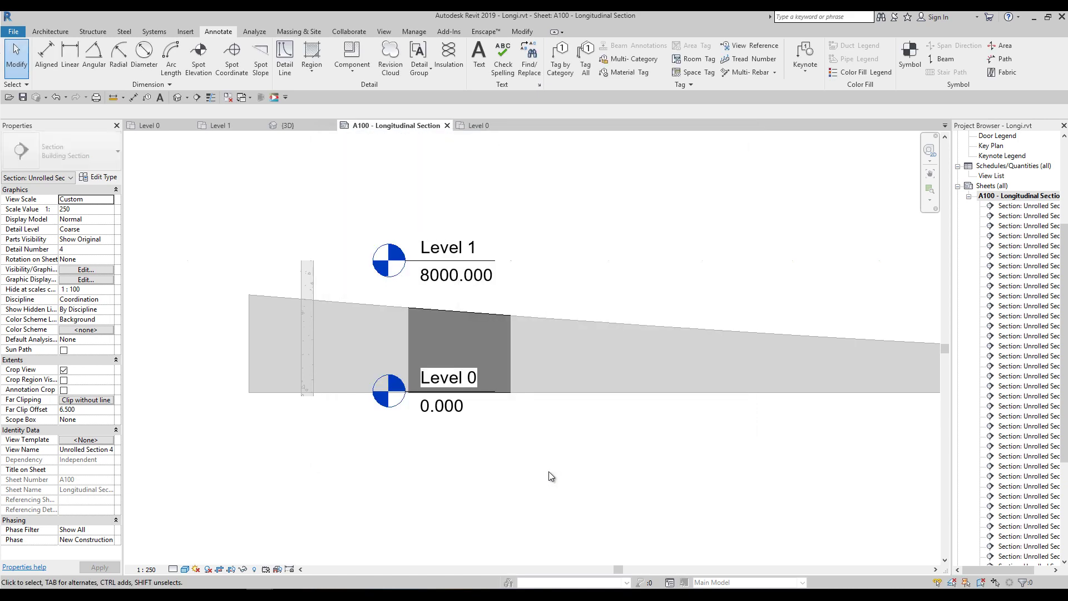
- Select the Level 1 and Level 0 lines in the activated section and hide them in the view
{"action": "left_click", "coordinate": [445, 284]}
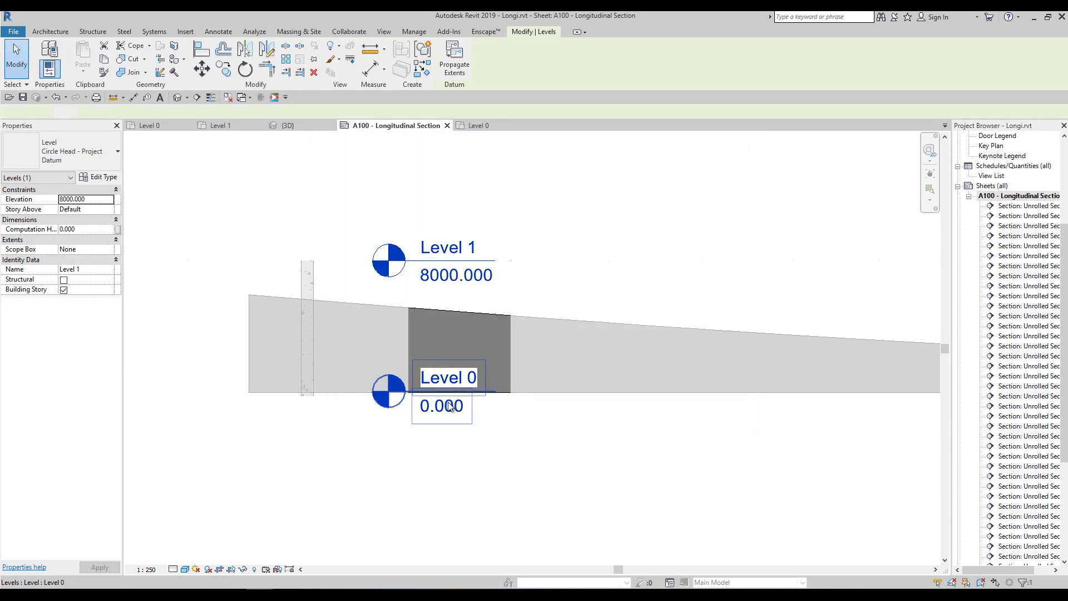
{"action": "right_click", "coordinate": [448, 405]}
{"action": "mouse_move", "coordinate": [519, 198]}
{"action": "key", "text": "Escape"}
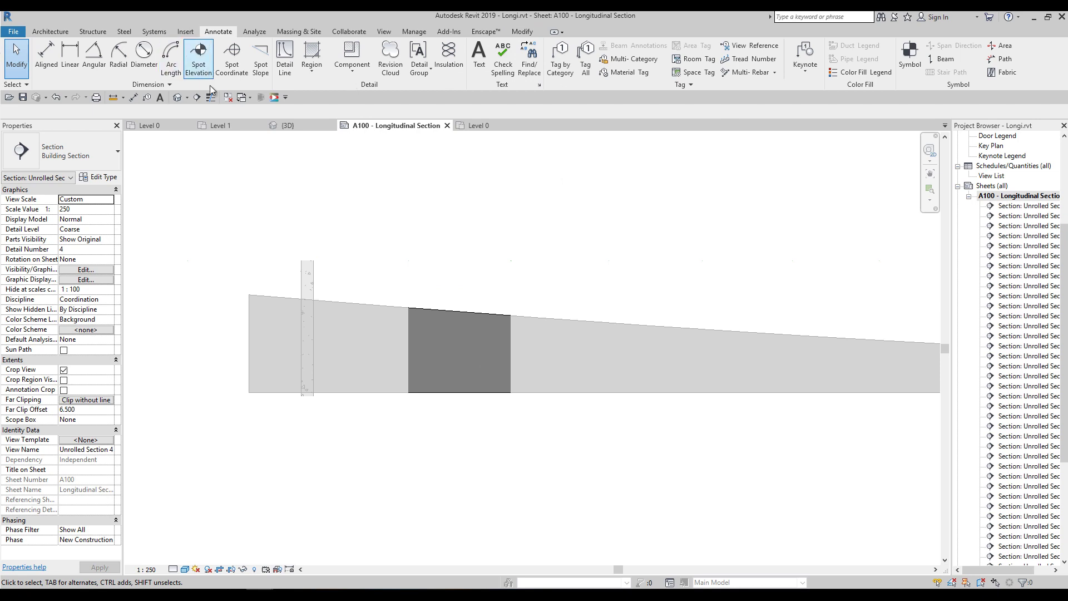
- Place a spot elevation with leader and shoulder on the solid's sloped top edge, and deactivate the section view
{"action": "left_click", "coordinate": [198, 59]}
{"action": "left_click", "coordinate": [444, 310]}
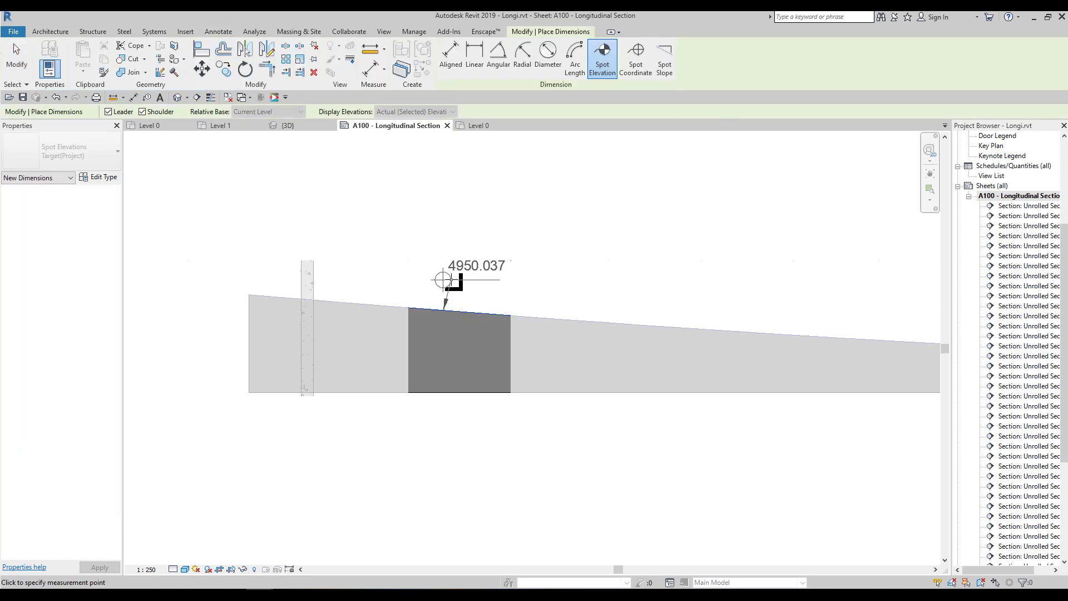
{"action": "left_click", "coordinate": [451, 280]}
{"action": "left_click", "coordinate": [577, 280]}
{"action": "key", "text": "Escape"}
{"action": "key", "text": "Escape"}
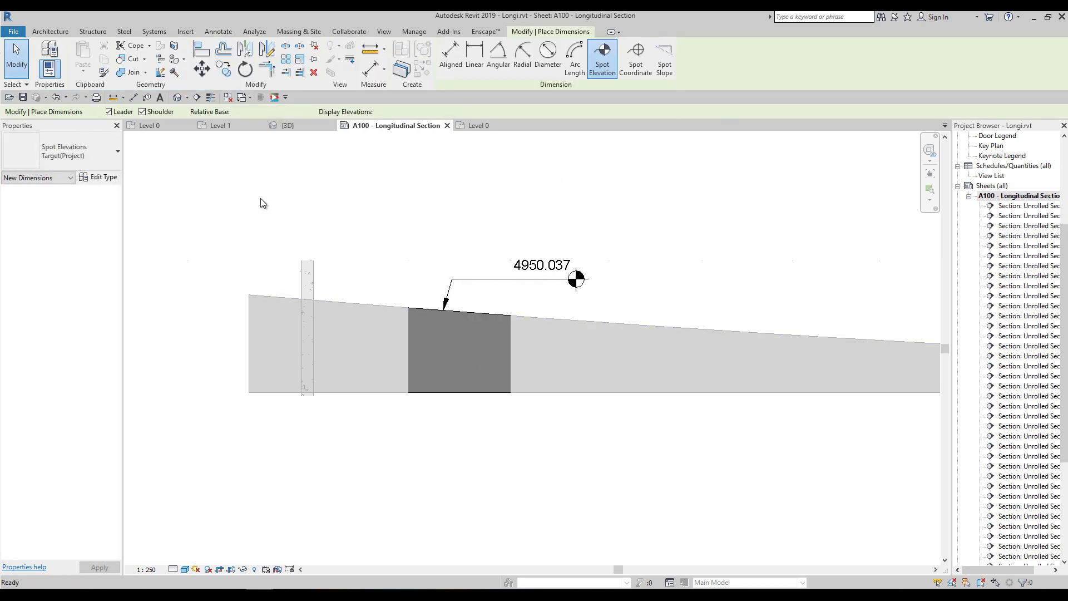
{"action": "scroll", "coordinate": [462, 469], "scroll_direction": "down", "scroll_amount": 3}
{"action": "scroll", "coordinate": [334, 365], "scroll_direction": "down", "scroll_amount": 2}
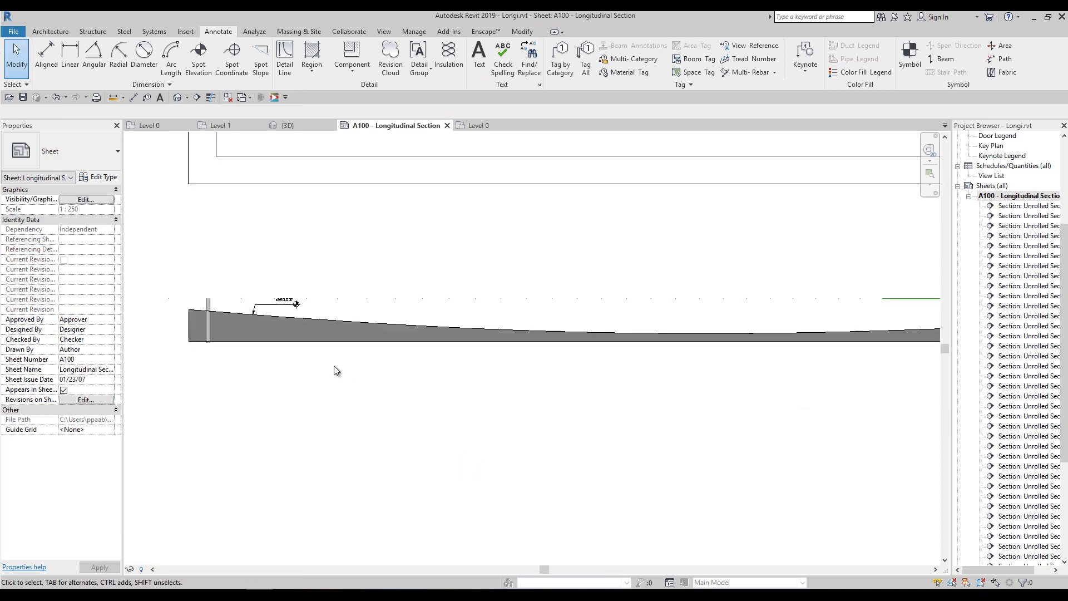
{"action": "scroll", "coordinate": [386, 374], "scroll_direction": "down", "scroll_amount": 2}
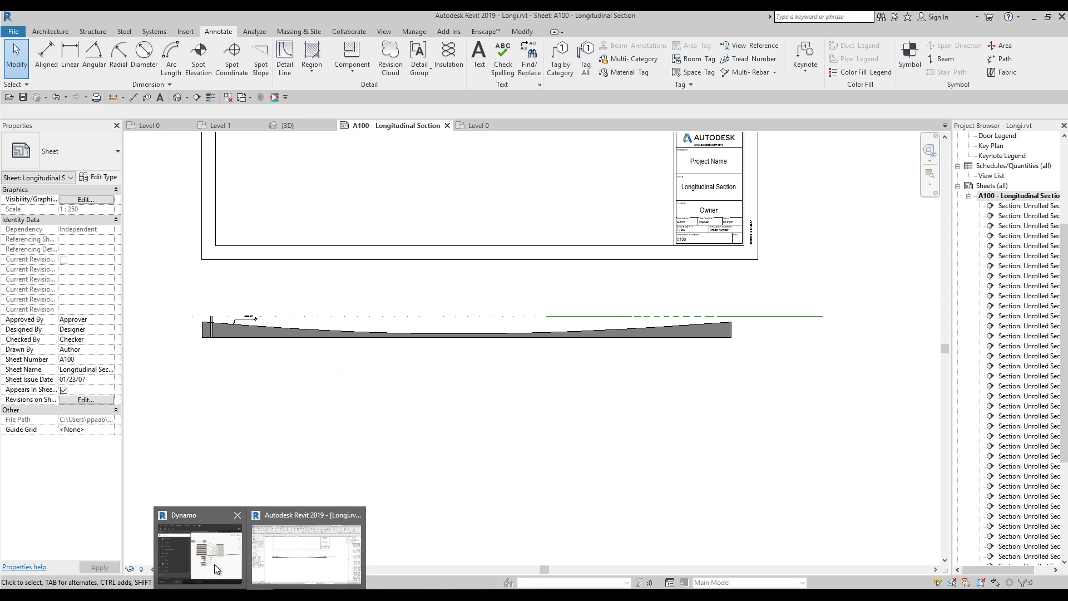
- Switch to the Dynamo window and set the Reverse node to True, checking the existing section's direction on the sheet
{"action": "left_click", "coordinate": [215, 564]}
{"action": "left_click_drag", "start_coordinate": [296, 172], "coordinate": [394, 165]}
{"action": "scroll", "coordinate": [385, 366], "scroll_direction": "up", "scroll_amount": 5}
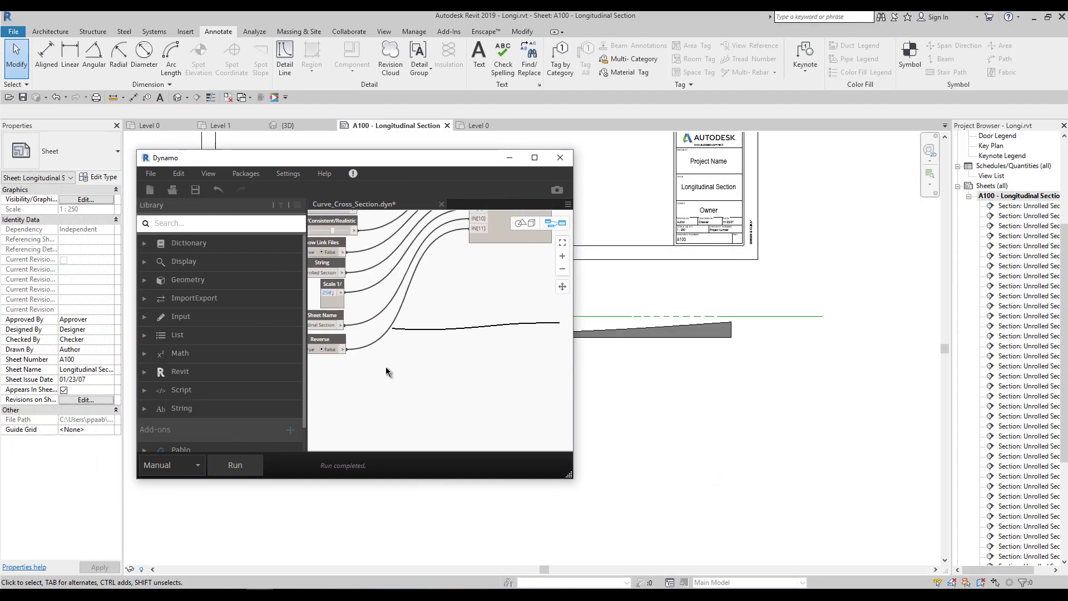
{"action": "scroll", "coordinate": [512, 404], "scroll_direction": "up", "scroll_amount": 2}
{"action": "left_click", "coordinate": [476, 386]}
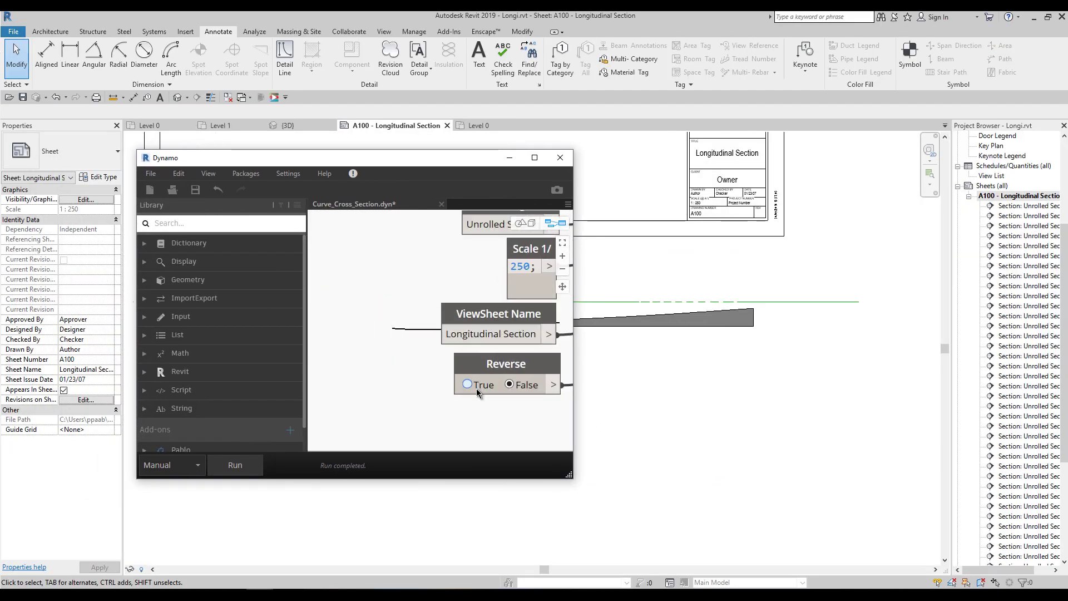
{"action": "left_click_drag", "start_coordinate": [466, 160], "coordinate": [431, 389]}
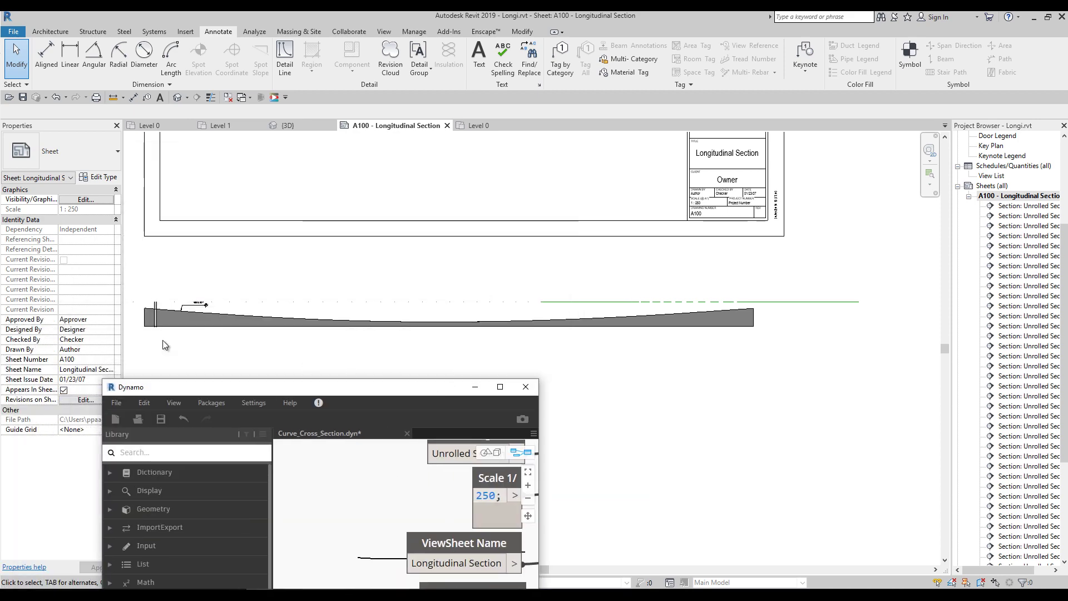
{"action": "middle_click_drag", "start_coordinate": [177, 339], "coordinate": [222, 336]}
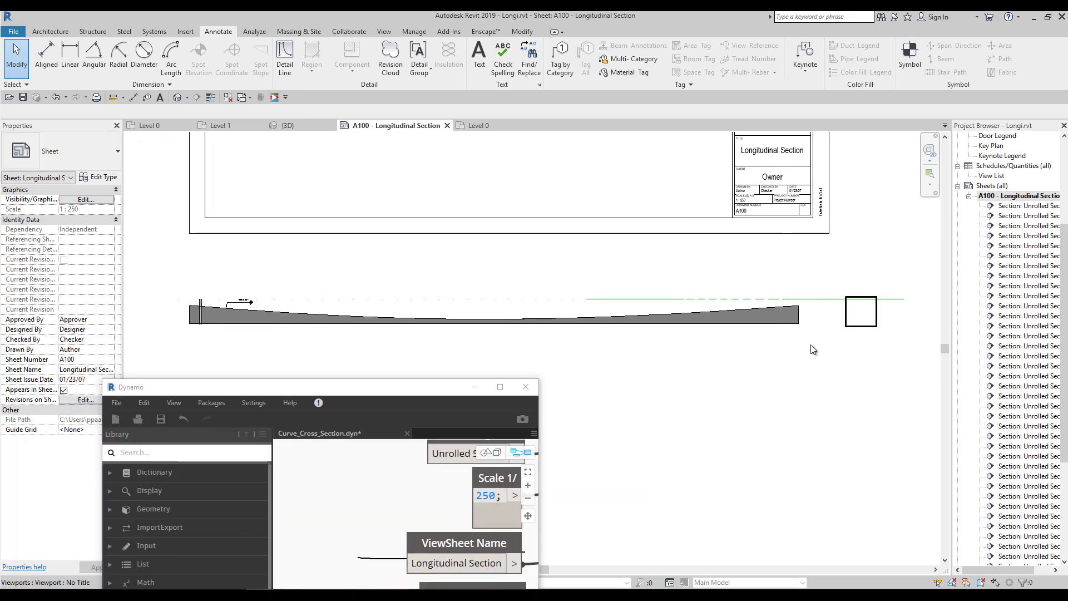
{"action": "left_click_drag", "start_coordinate": [390, 387], "coordinate": [380, 220]}
- Set the Scale 1/ node's value to 500
{"action": "middle_click_drag", "start_coordinate": [487, 330], "coordinate": [415, 356]}
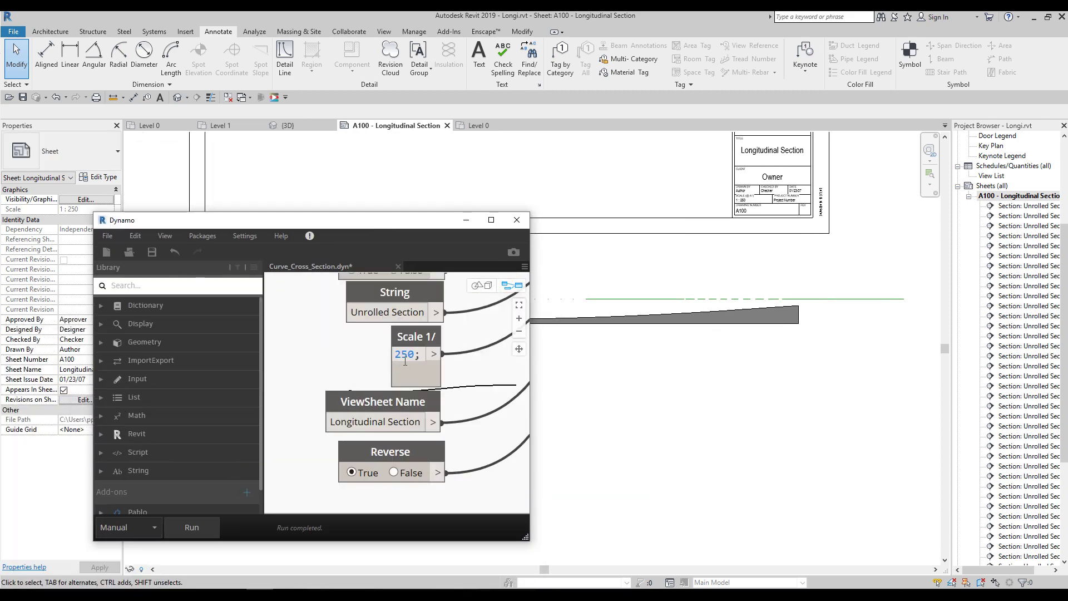
{"action": "left_click_drag", "start_coordinate": [415, 355], "coordinate": [390, 363]}
{"action": "type", "text": "500"}
{"action": "middle_click_drag", "start_coordinate": [324, 315], "coordinate": [297, 375]}
{"action": "scroll", "coordinate": [308, 379], "scroll_direction": "down", "scroll_amount": 3}
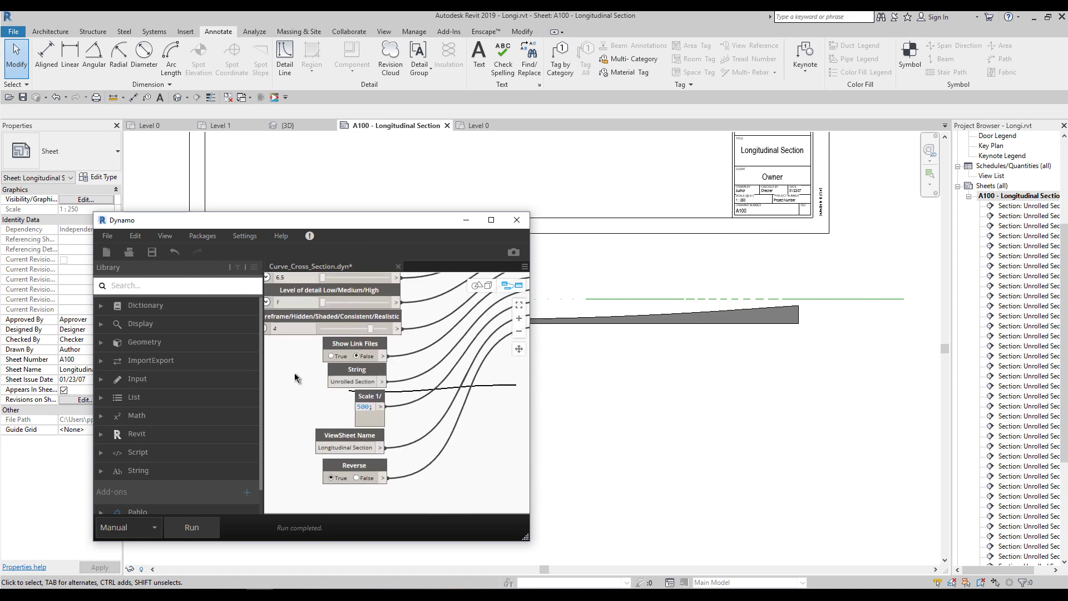
- Change the section name in the String node to "Unrolled Section 2" and run the graph
{"action": "scroll", "coordinate": [314, 381], "scroll_direction": "up", "scroll_amount": 3}
{"action": "left_click", "coordinate": [398, 373]}
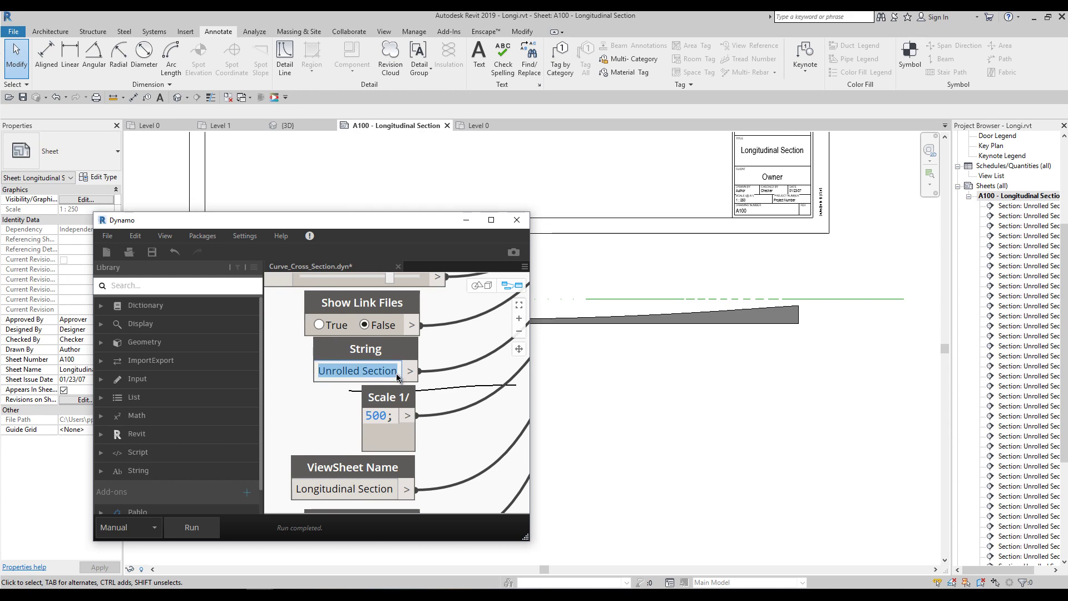
{"action": "left_click", "coordinate": [399, 376]}
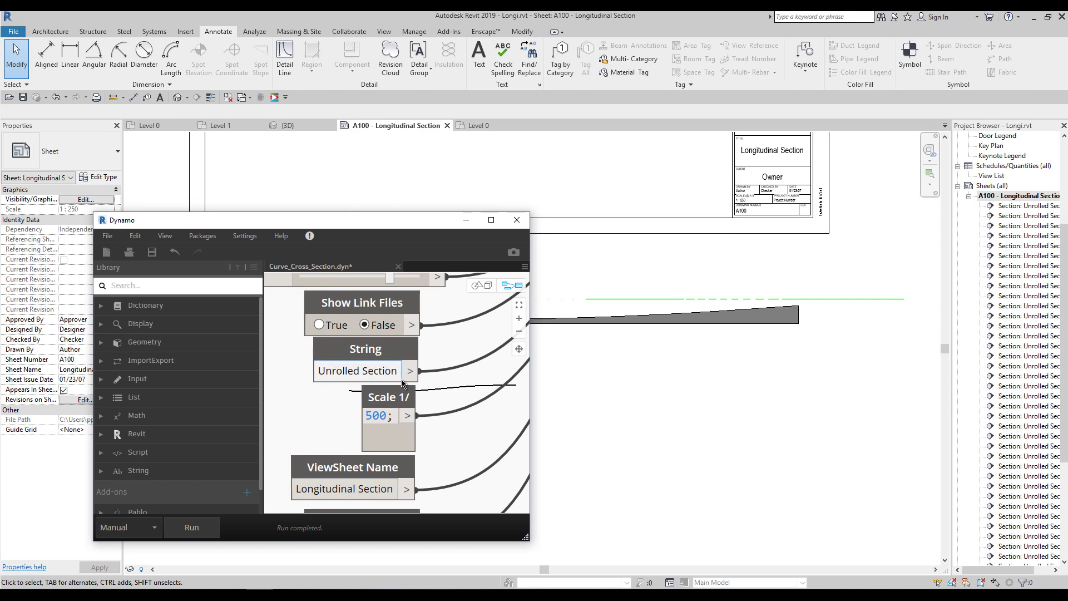
{"action": "type", "text": "2"}
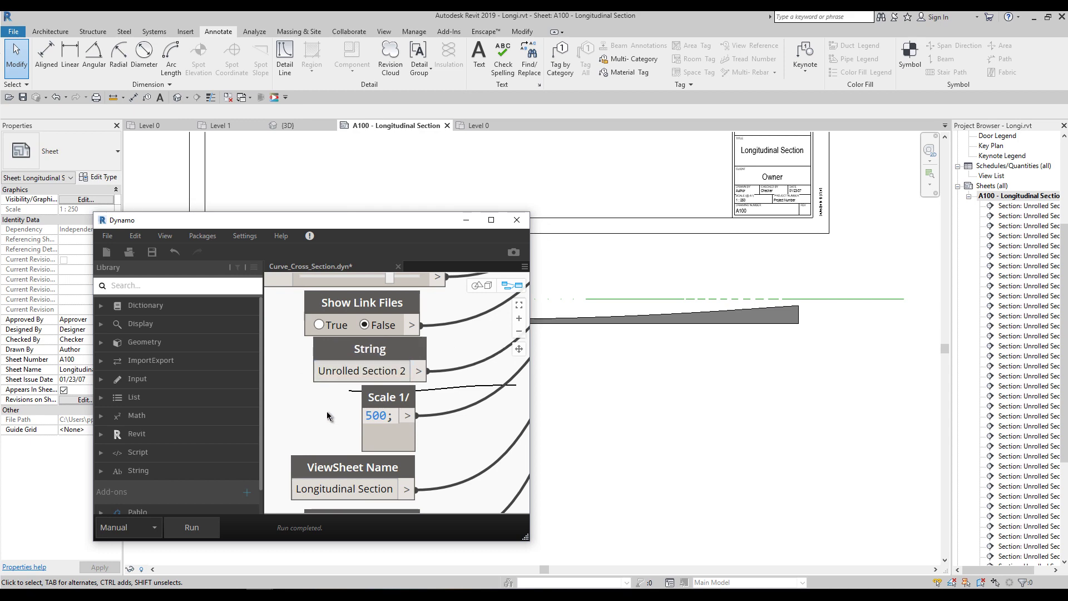
{"action": "scroll", "coordinate": [389, 417], "scroll_direction": "down", "scroll_amount": 3}
{"action": "scroll", "coordinate": [411, 402], "scroll_direction": "up", "scroll_amount": 2}
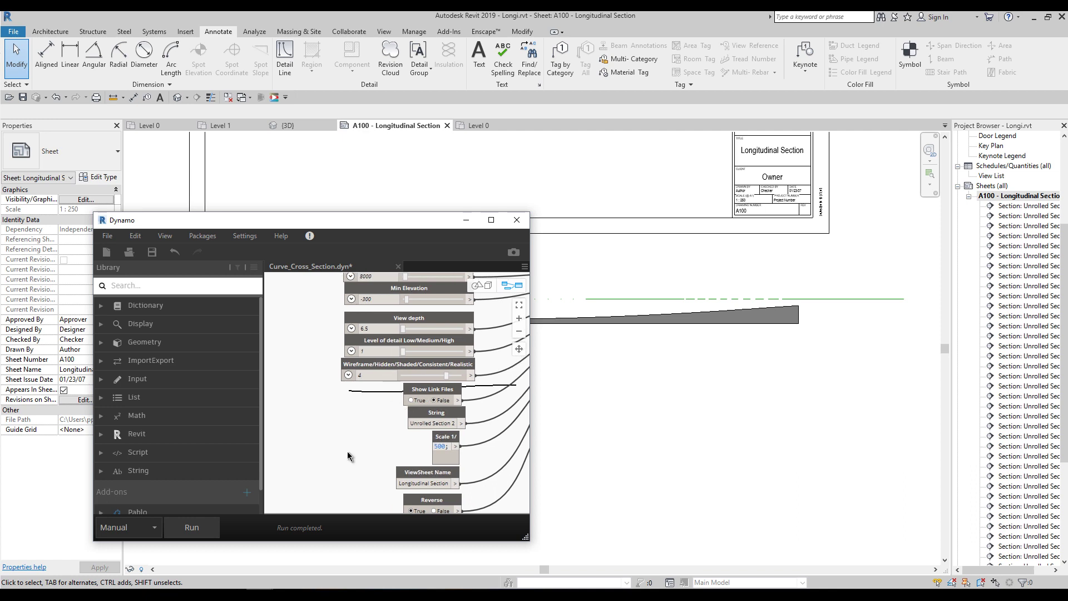
{"action": "left_click", "coordinate": [191, 527]}
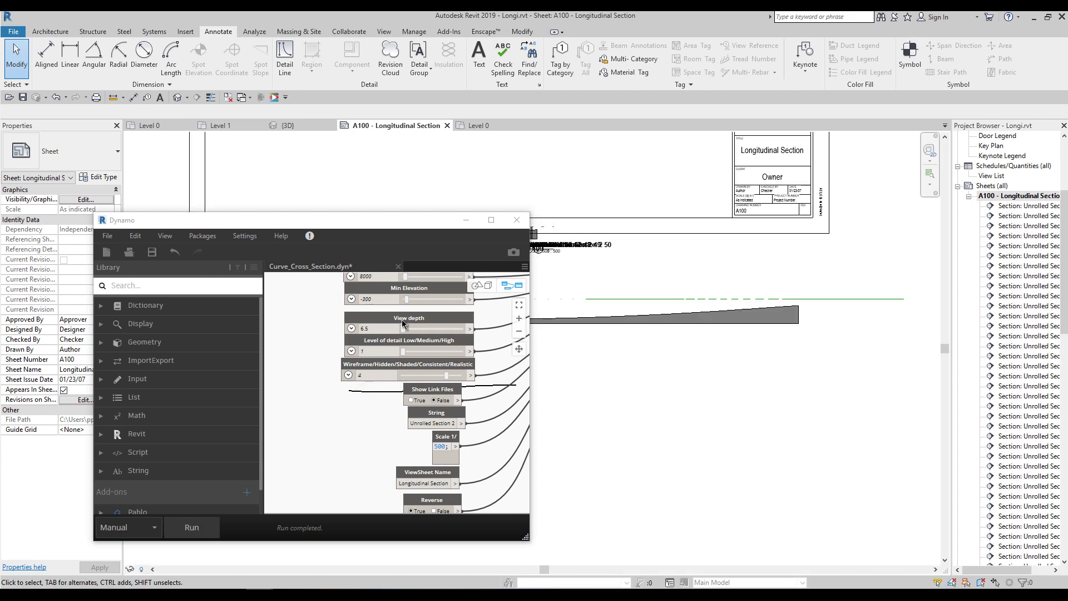
- Minimize Dynamo, select all the newly placed section viewports on the sheet and change their type to No Title
{"action": "left_click", "coordinate": [465, 220]}
{"action": "left_click_drag", "start_coordinate": [566, 276], "coordinate": [155, 238]}
{"action": "left_click", "coordinate": [58, 150]}
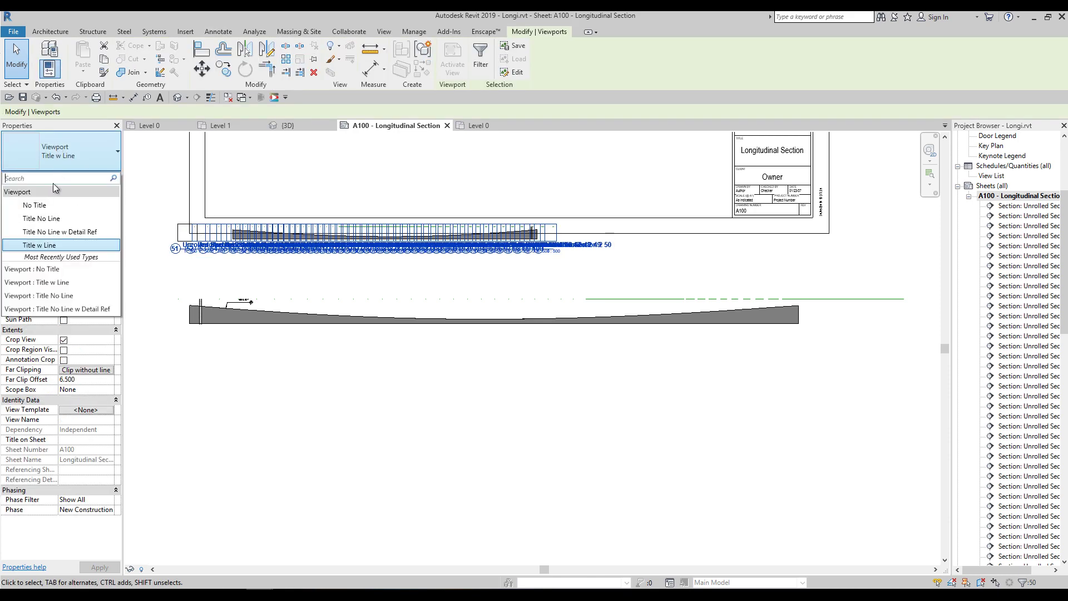
{"action": "left_click", "coordinate": [51, 204]}
{"action": "left_click", "coordinate": [383, 262]}
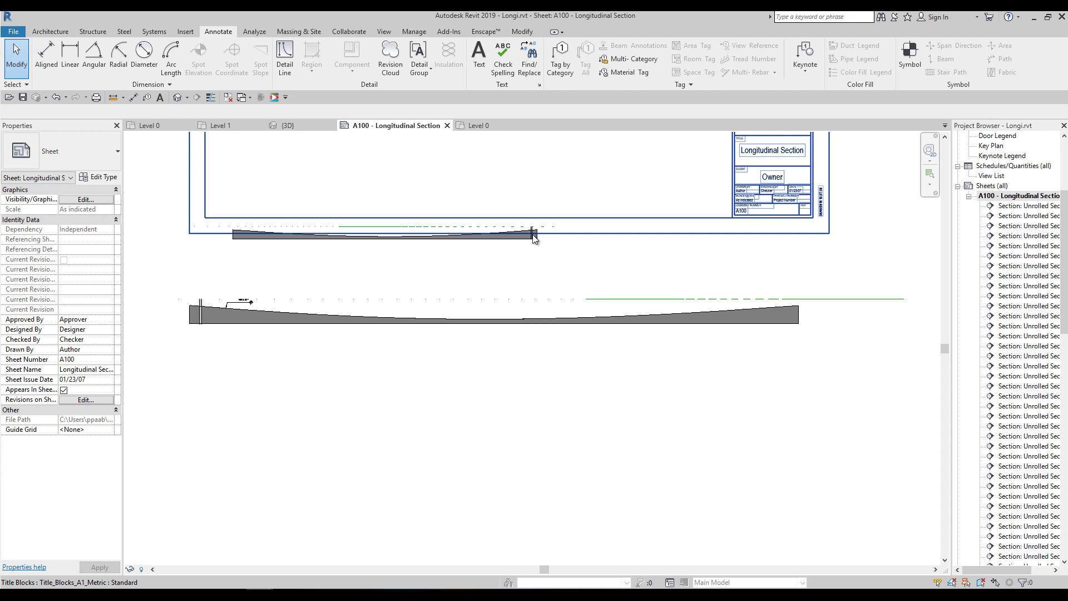
- Select the whole new row of section viewports and move it up inside the title block frame
{"action": "middle_click_drag", "start_coordinate": [289, 279], "coordinate": [310, 329]}
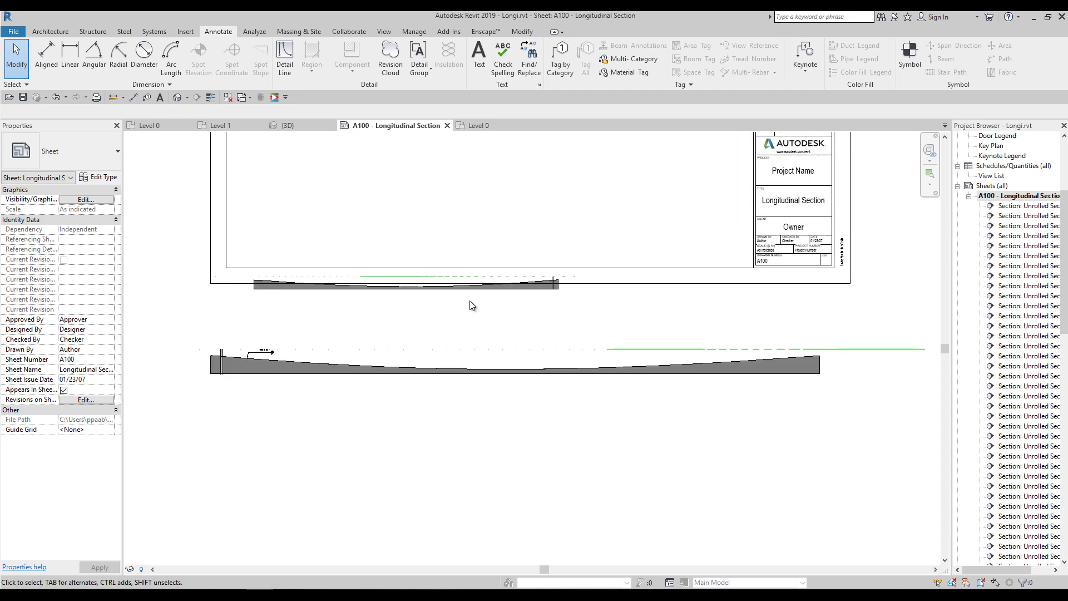
{"action": "left_click", "coordinate": [228, 292]}
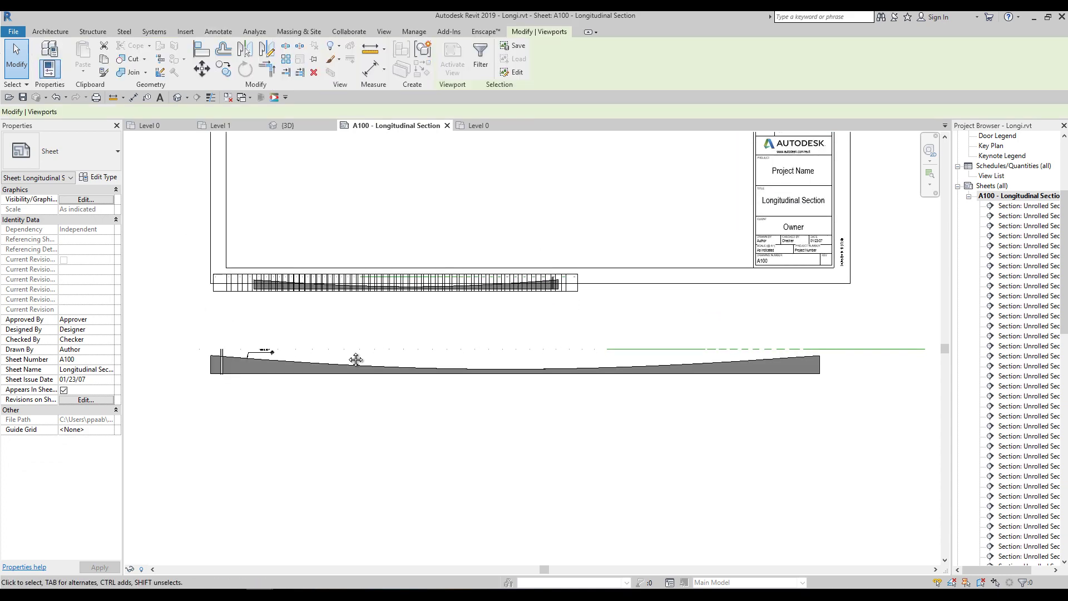
{"action": "middle_click_drag", "start_coordinate": [417, 296], "coordinate": [367, 370]}
{"action": "left_click_drag", "start_coordinate": [429, 358], "coordinate": [507, 223]}
{"action": "left_click", "coordinate": [482, 271]}
- Examine the reversed 1:500 section row from end to end, checking how its individual viewports line up
{"action": "scroll", "coordinate": [331, 243], "scroll_direction": "up", "scroll_amount": 3}
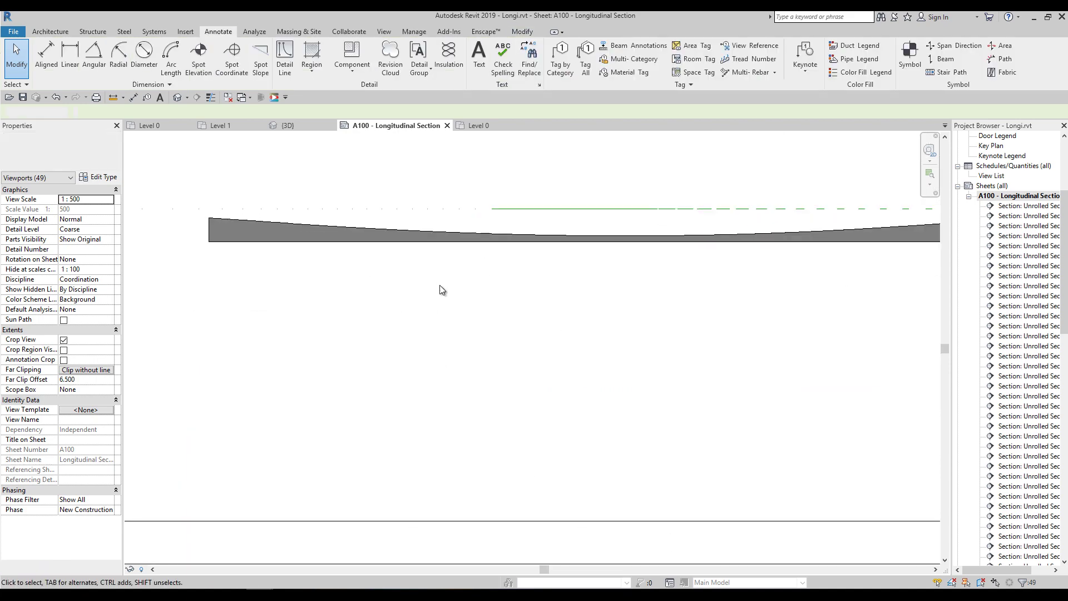
{"action": "middle_click_drag", "start_coordinate": [402, 339], "coordinate": [358, 382]}
{"action": "scroll", "coordinate": [449, 333], "scroll_direction": "down", "scroll_amount": 3}
{"action": "middle_click_drag", "start_coordinate": [448, 344], "coordinate": [400, 349]}
{"action": "scroll", "coordinate": [331, 298], "scroll_direction": "up", "scroll_amount": 4}
{"action": "middle_click_drag", "start_coordinate": [279, 304], "coordinate": [467, 328]}
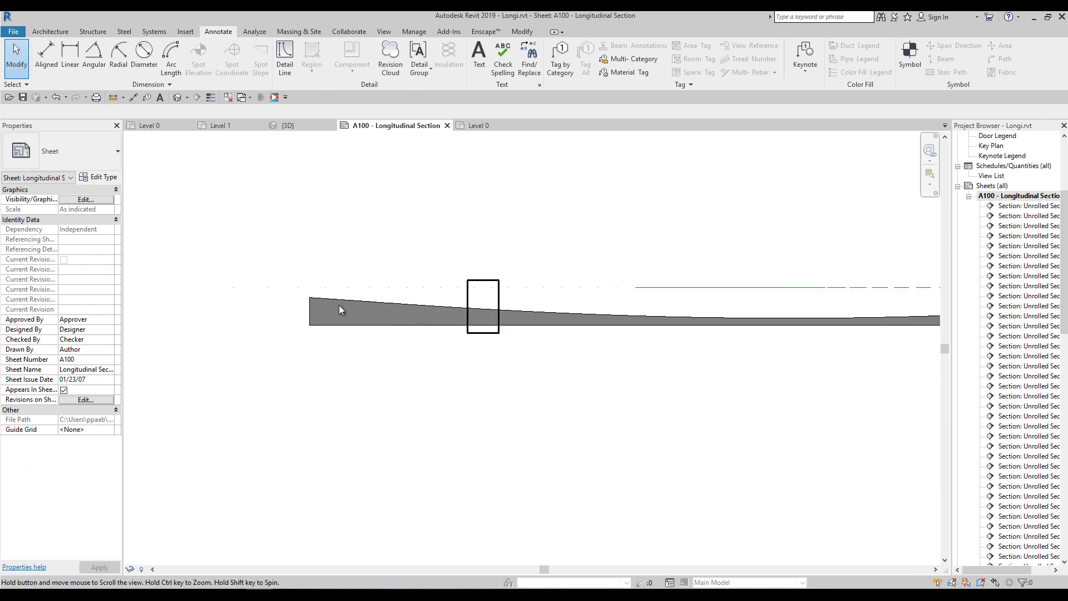
{"action": "scroll", "coordinate": [336, 305], "scroll_direction": "up", "scroll_amount": 3}
{"action": "middle_click_drag", "start_coordinate": [384, 342], "coordinate": [475, 358]}
{"action": "scroll", "coordinate": [476, 359], "scroll_direction": "down", "scroll_amount": 3}
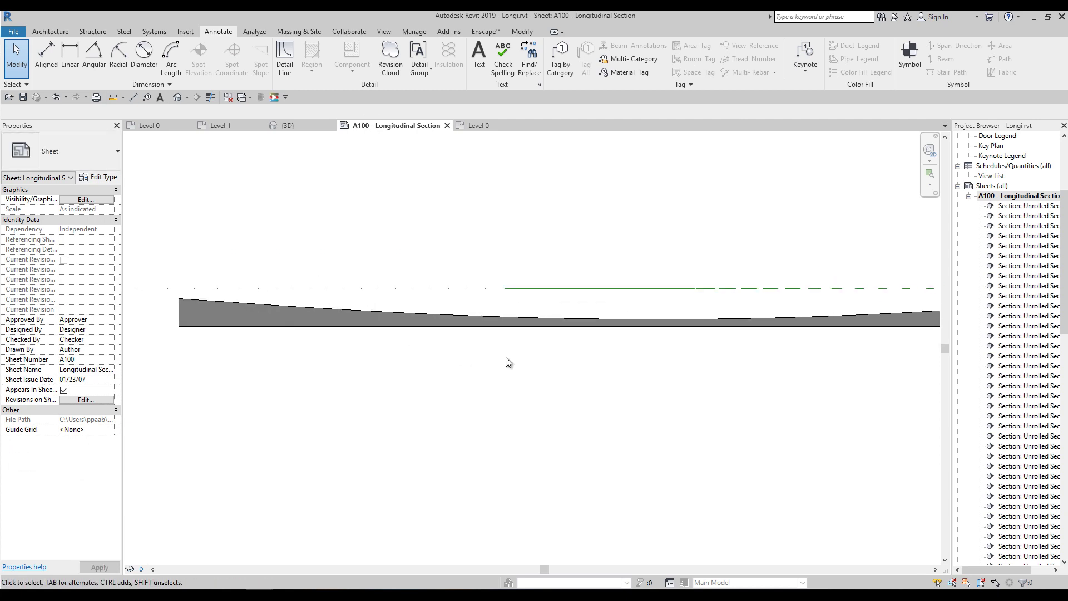
{"action": "scroll", "coordinate": [413, 352], "scroll_direction": "down", "scroll_amount": 2}
{"action": "scroll", "coordinate": [422, 365], "scroll_direction": "down", "scroll_amount": 2}
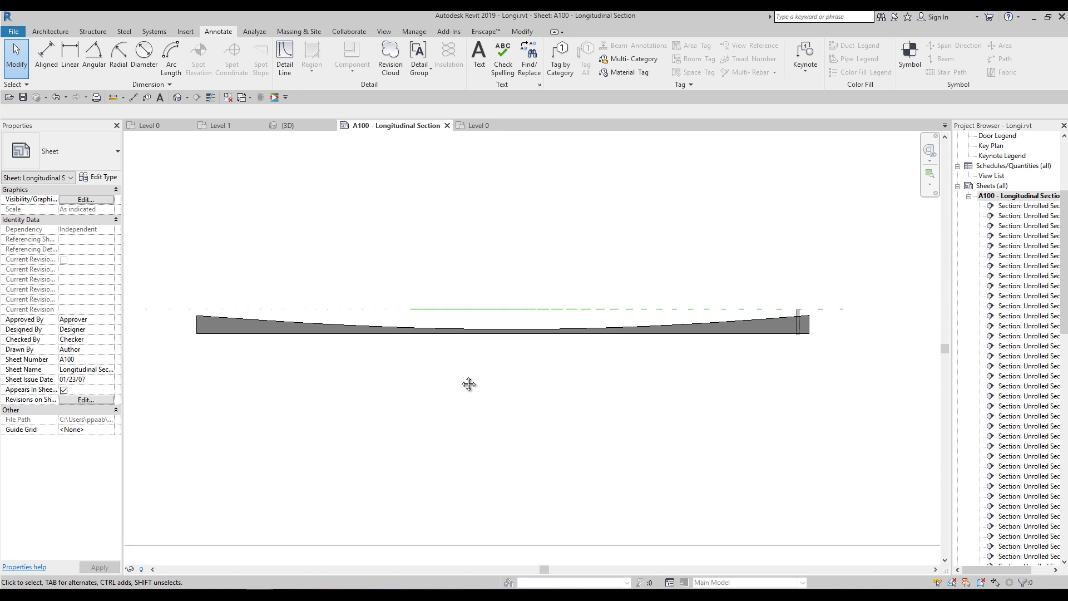
{"action": "middle_click_drag", "start_coordinate": [468, 384], "coordinate": [536, 378]}
{"action": "middle_click_drag", "start_coordinate": [375, 345], "coordinate": [346, 348]}
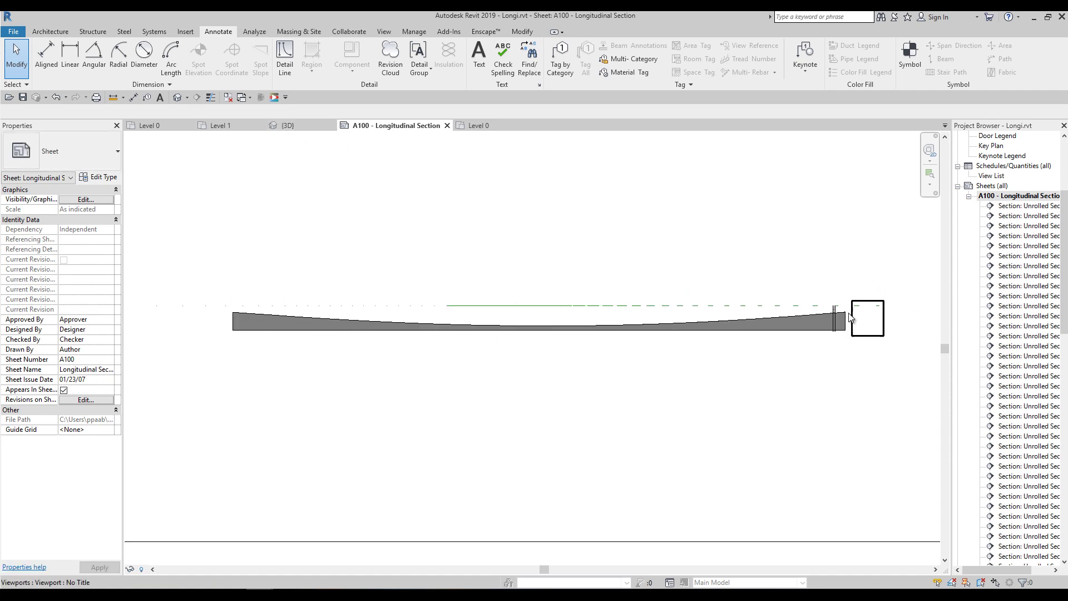
{"action": "left_click", "coordinate": [223, 319]}
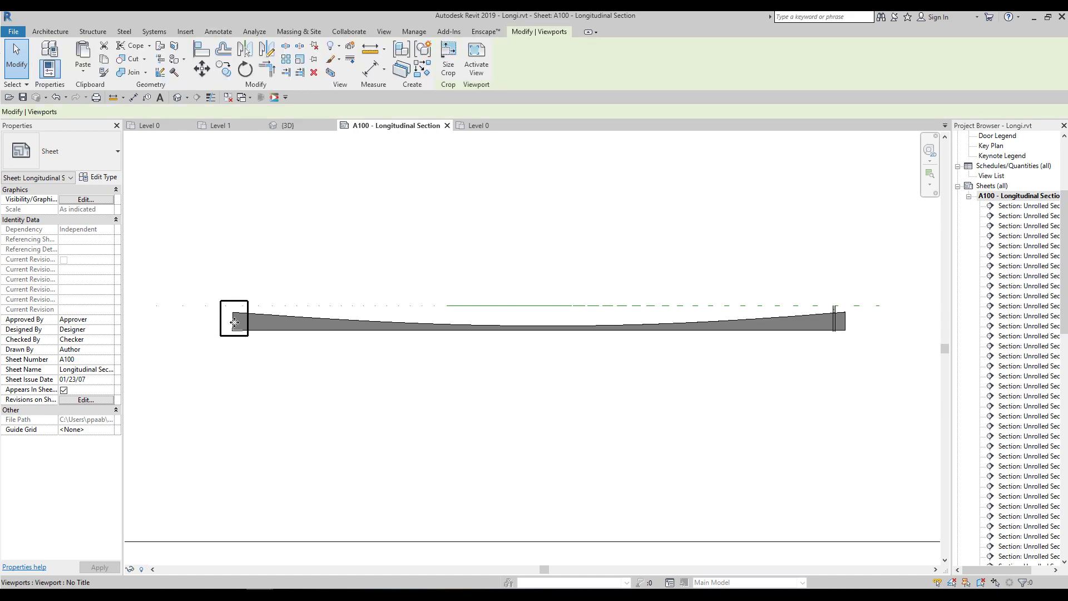
{"action": "left_click", "coordinate": [551, 365]}
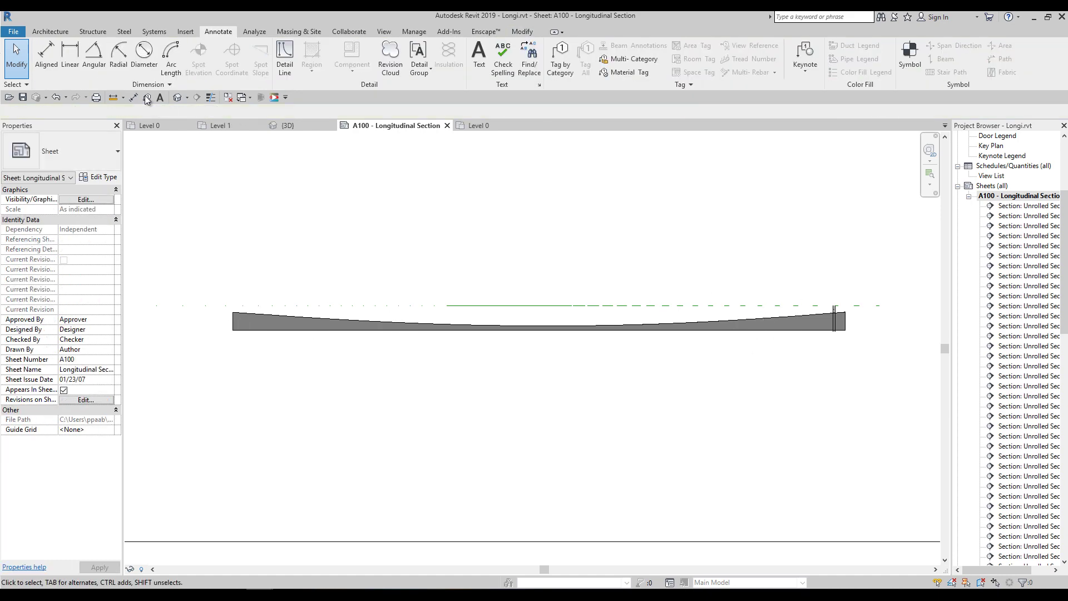
{"action": "left_click", "coordinate": [46, 56]}
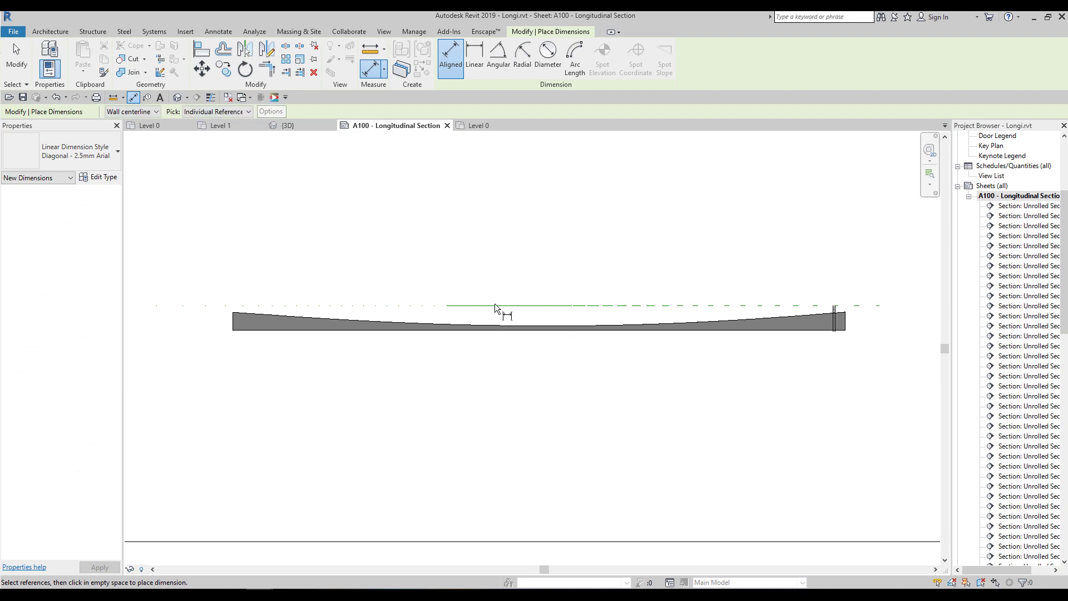
{"action": "key", "text": "Escape"}
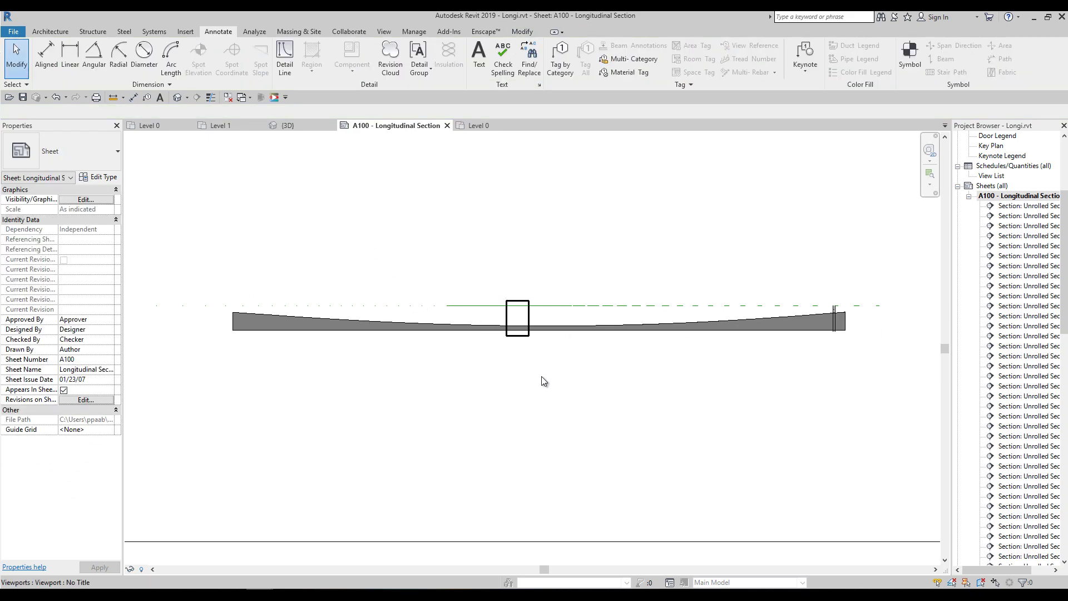
{"action": "scroll", "coordinate": [541, 378], "scroll_direction": "down", "scroll_amount": 2}
{"action": "mouse_move", "coordinate": [542, 378]}
{"action": "middle_mouse_down"}
{"action": "mouse_move", "coordinate": [427, 325]}
{"action": "mouse_move", "coordinate": [499, 321]}
{"action": "mouse_move", "coordinate": [540, 299]}
{"action": "middle_mouse_up"}
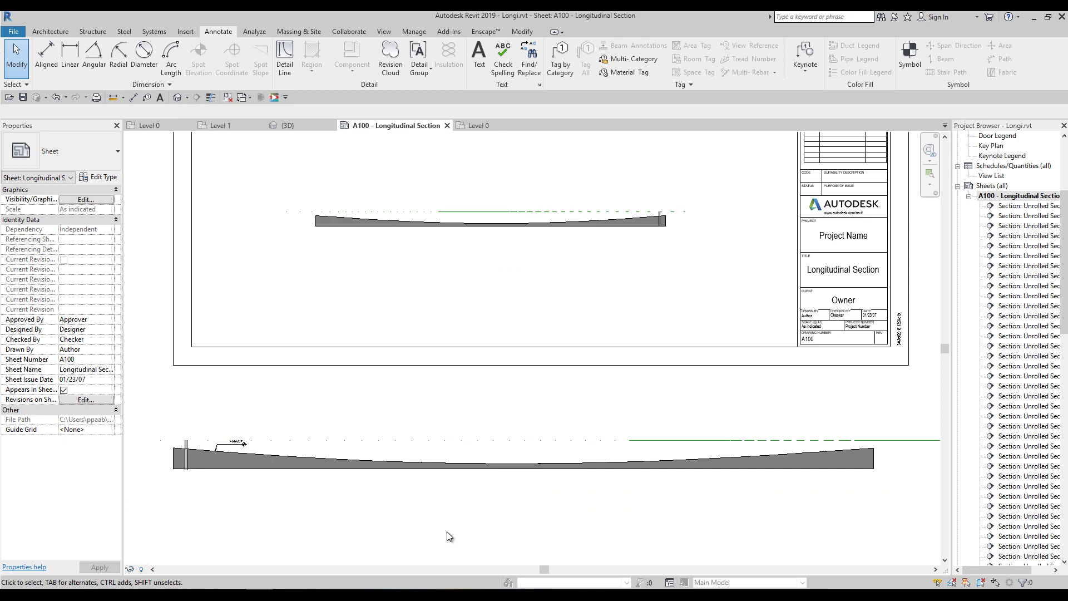
{"action": "scroll", "coordinate": [446, 534], "scroll_direction": "down", "scroll_amount": 1}
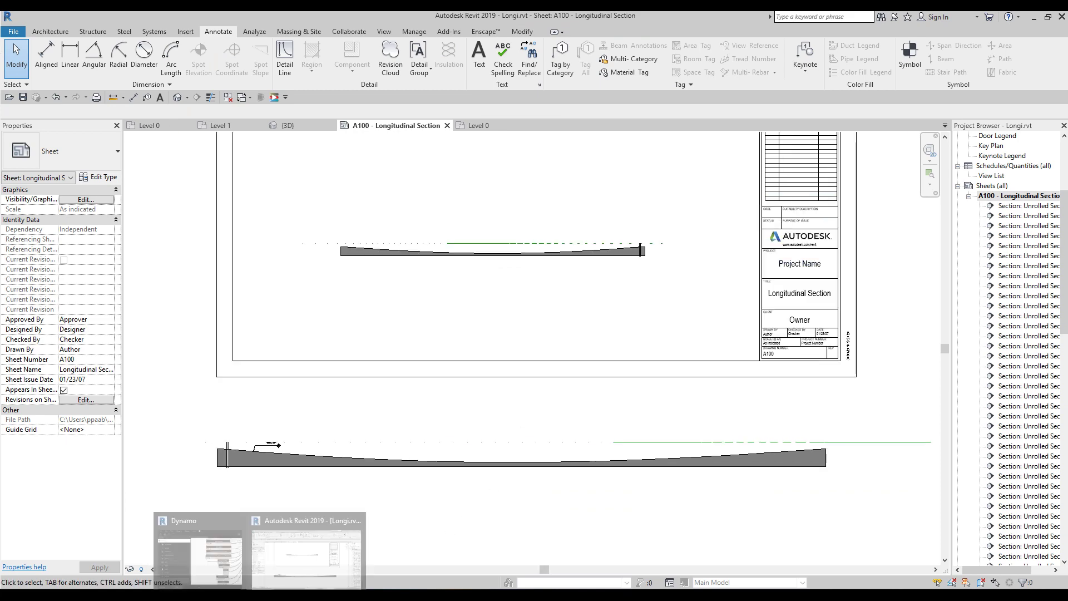
- Switch to Dynamo, open the Python script of the Unrolled Cross-Section node, look through its code and close it
{"action": "left_click", "coordinate": [202, 548]}
{"action": "scroll", "coordinate": [345, 401], "scroll_direction": "down", "scroll_amount": 3}
{"action": "middle_click_drag", "start_coordinate": [471, 394], "coordinate": [371, 416]}
{"action": "double_click", "coordinate": [409, 377]}
{"action": "scroll", "coordinate": [306, 337], "scroll_direction": "down", "scroll_amount": 6}
{"action": "scroll", "coordinate": [413, 267], "scroll_direction": "up", "scroll_amount": 6}
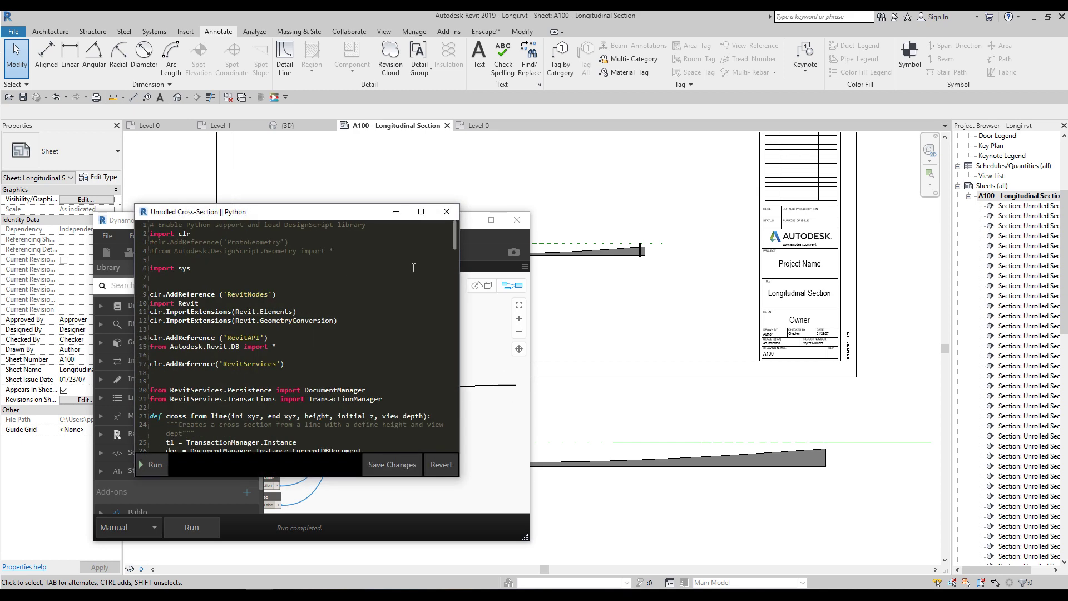
{"action": "left_click", "coordinate": [446, 212]}
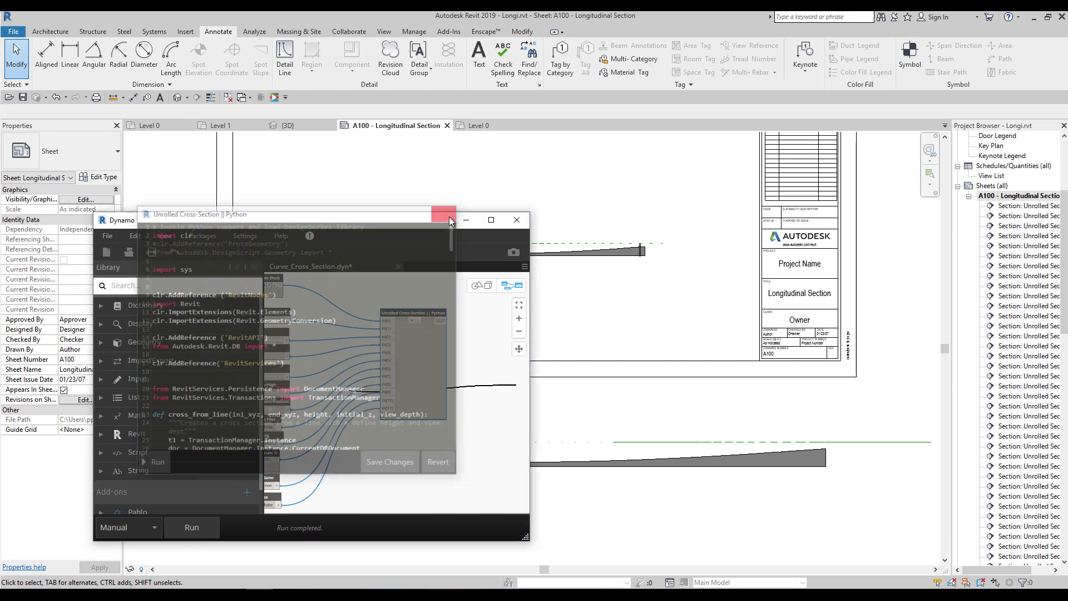